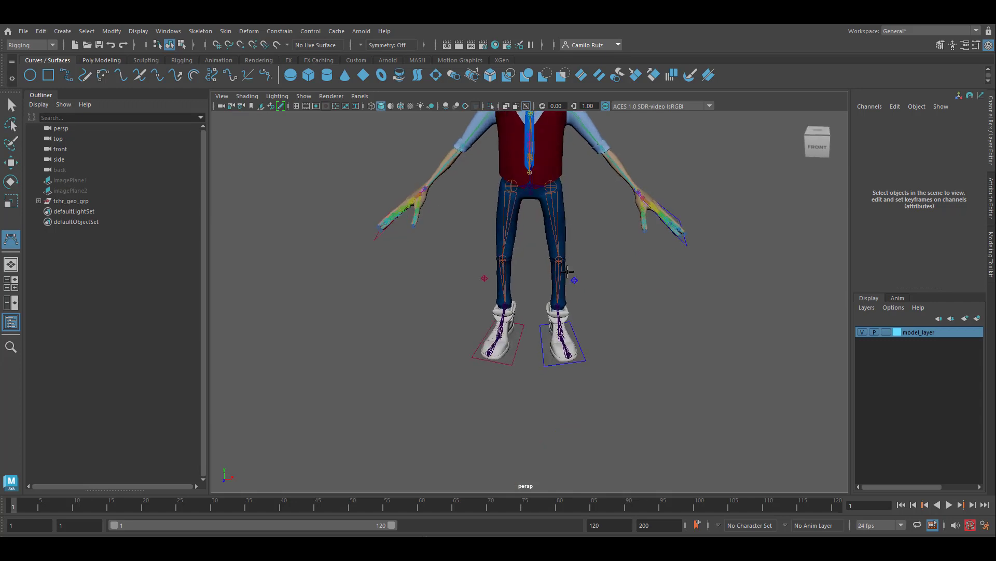
pyautogui.click(481, 396)
pyautogui.click(579, 401)
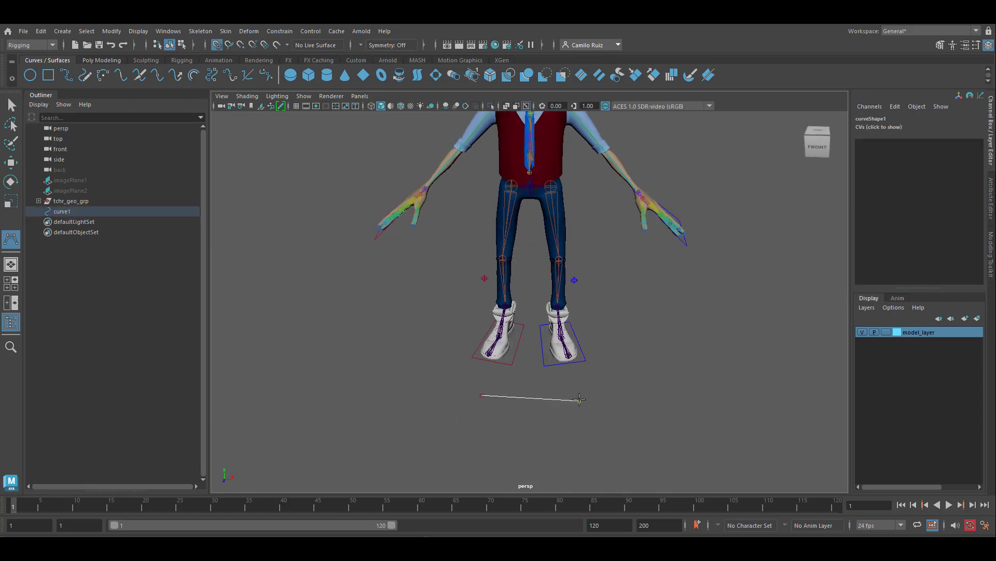
pyautogui.click(525, 453)
pyautogui.press('w')
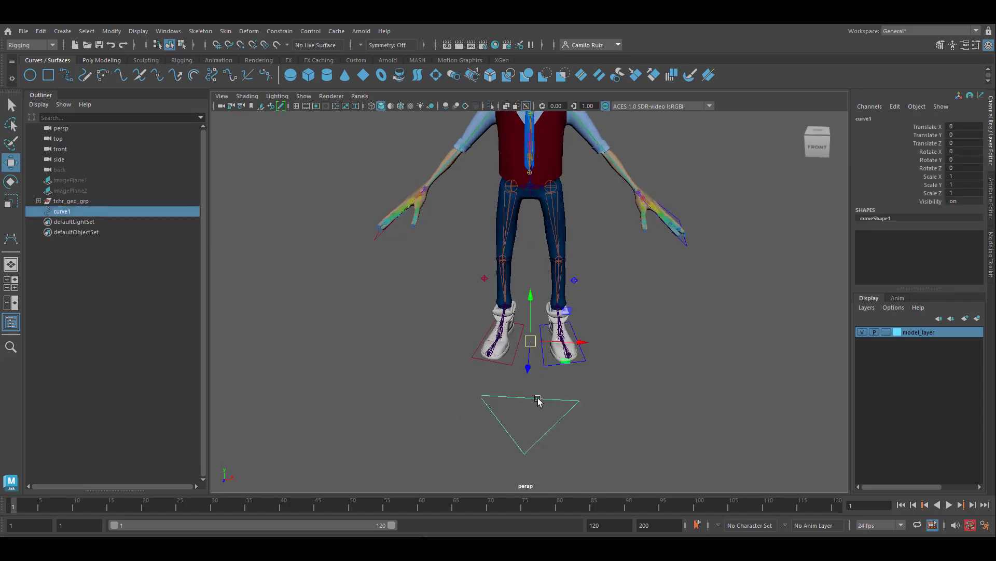
pyautogui.press('Delete')
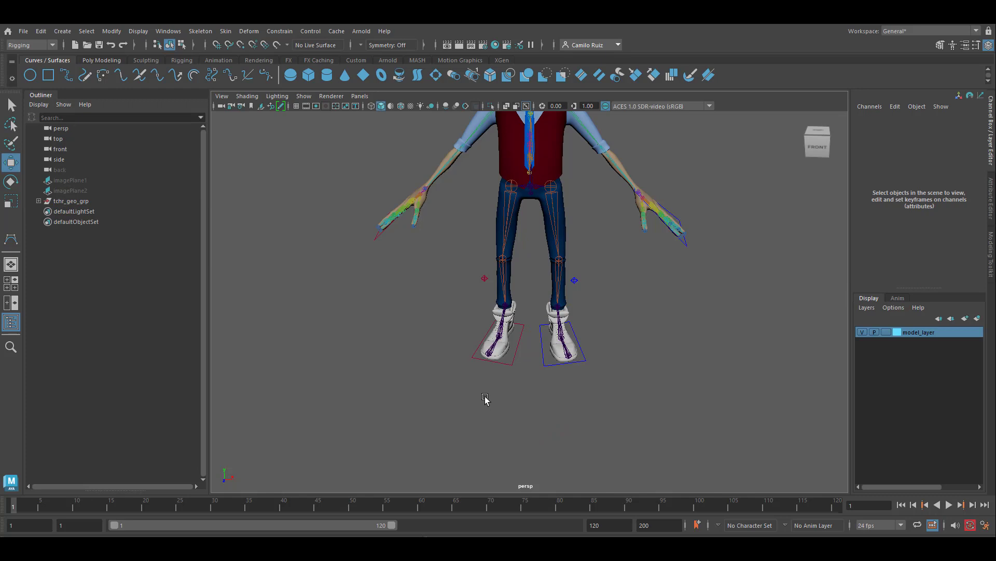
# Step: Draw a closed triangular curve on the ground in front of the character's feet, with its tip pointing forward
pyautogui.press('y')
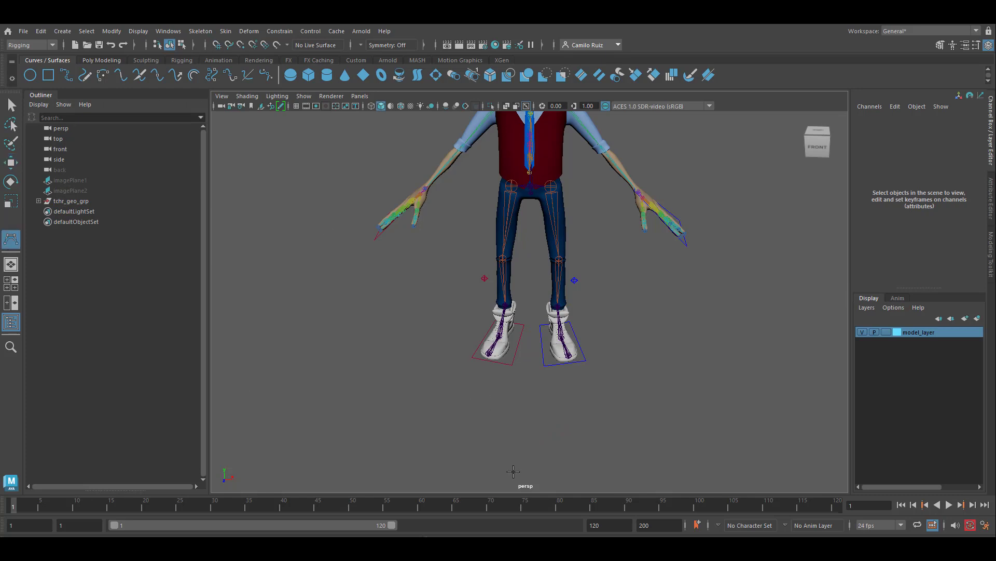
pyautogui.click(476, 411)
pyautogui.click(580, 411)
pyautogui.click(526, 471)
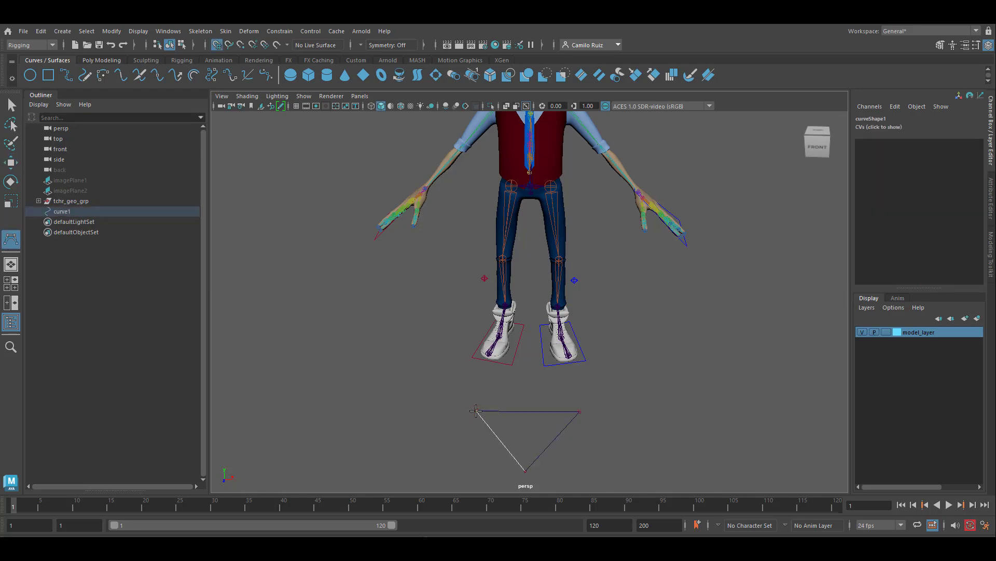
pyautogui.press('Return')
pyautogui.press('w')
pyautogui.scroll(-2, 589, 418)
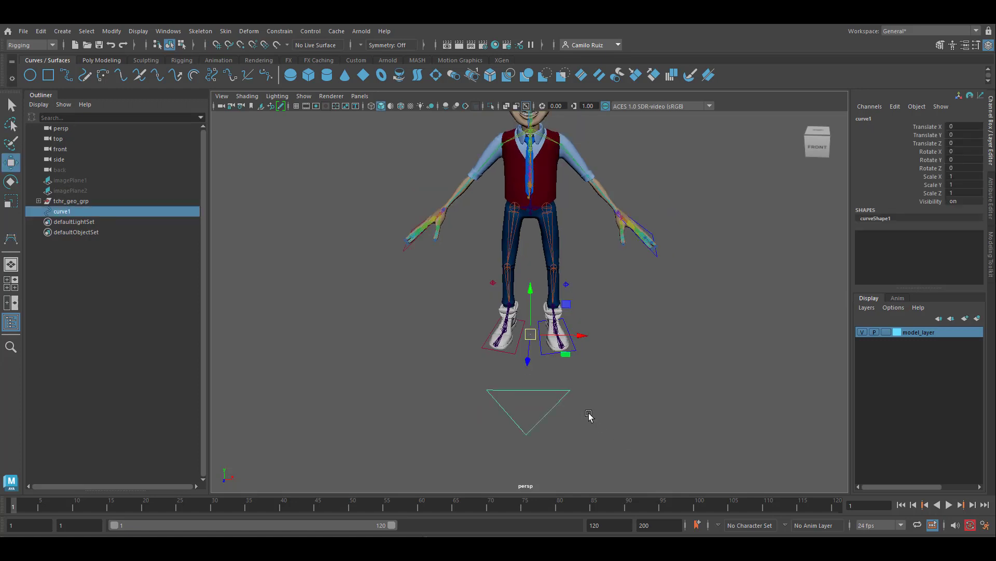
# Step: Center the triangle curve's pivot and freeze its transformations
pyautogui.click(112, 31)
pyautogui.moveTo(139, 61)
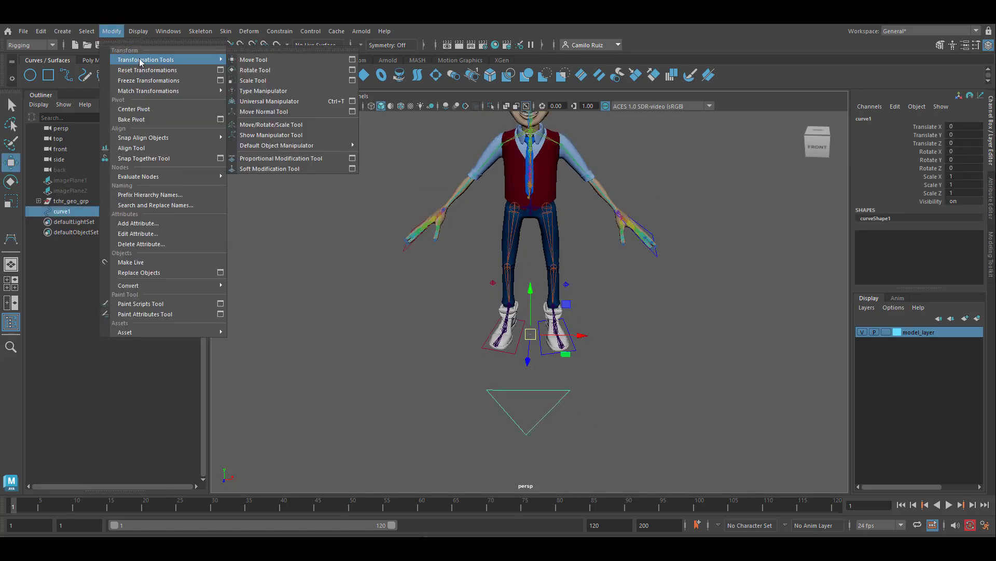
pyautogui.click(134, 109)
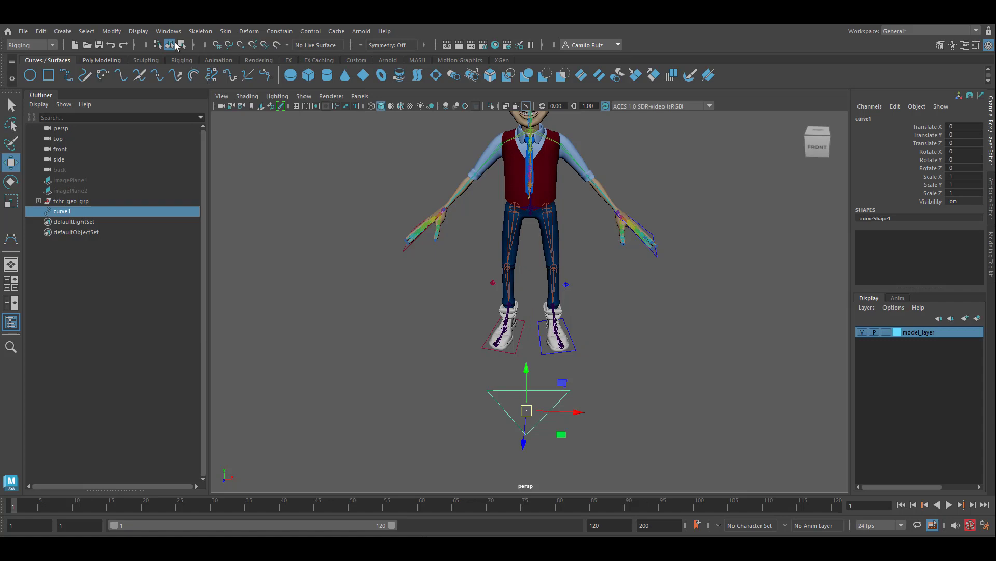
pyautogui.click(112, 31)
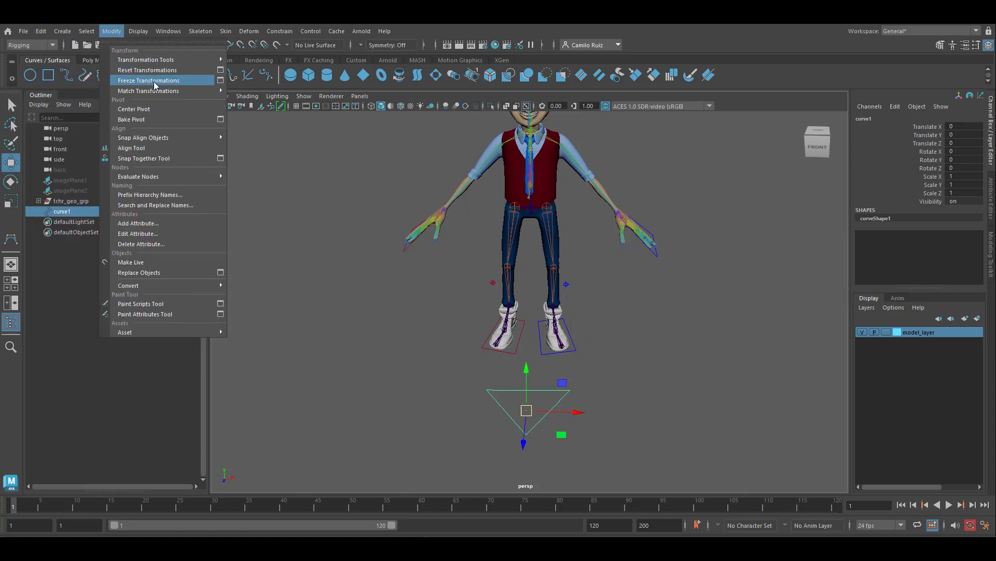
pyautogui.click(155, 82)
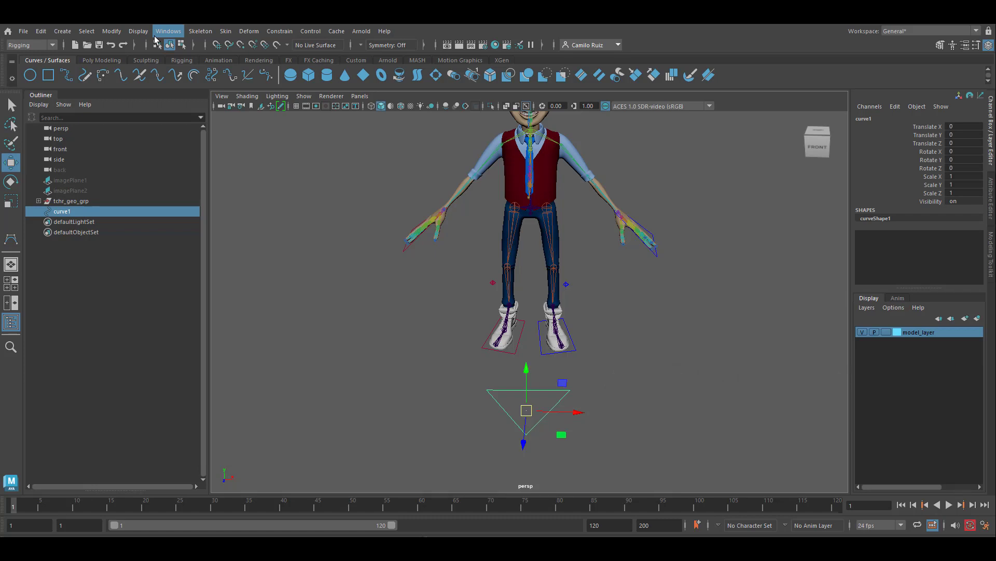
# Step: Add Center Pivot, Freeze Transformations and delete History shortcuts to the Curves / Surfaces shelf
pyautogui.click(112, 31)
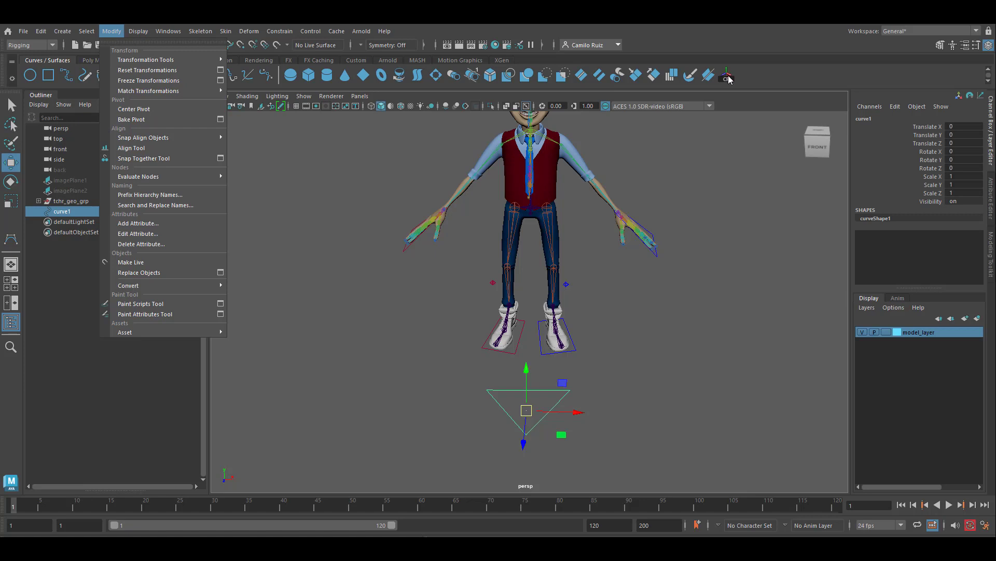
pyautogui.keyDown('ctrl'); pyautogui.keyDown('shift'); pyautogui.click(190, 81); pyautogui.keyUp('shift'); pyautogui.keyUp('ctrl')
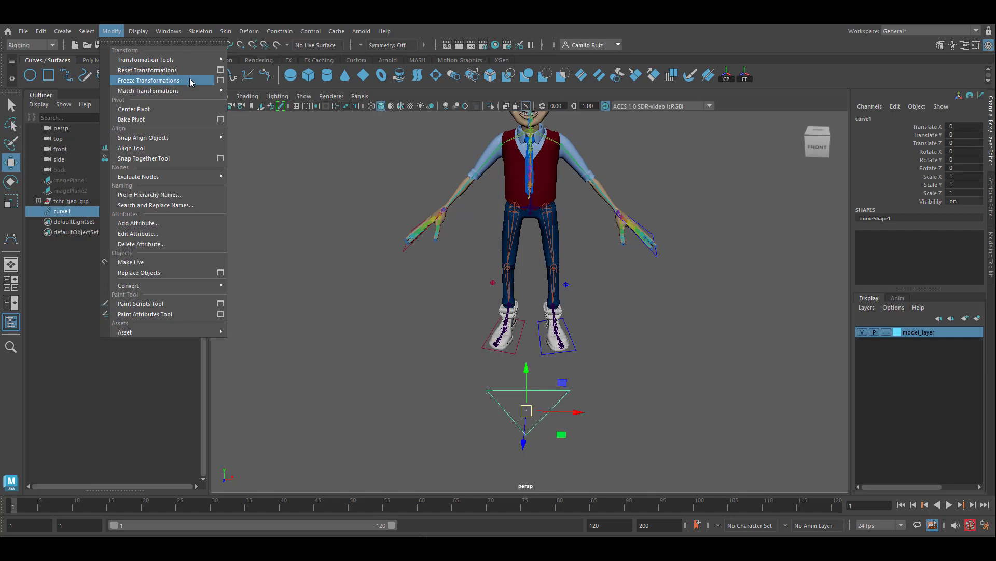
pyautogui.click(190, 80)
pyautogui.click(41, 31)
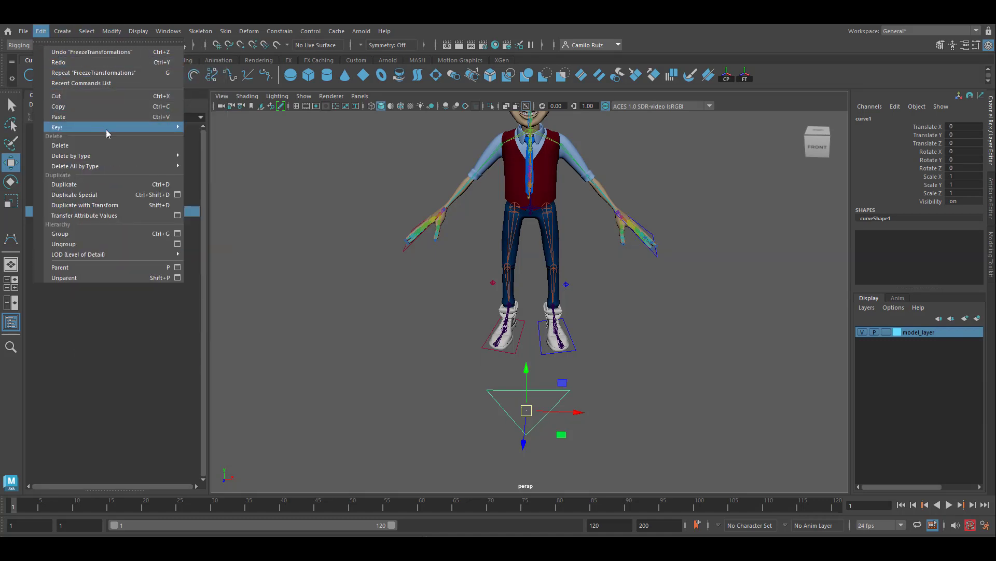
pyautogui.moveTo(125, 155)
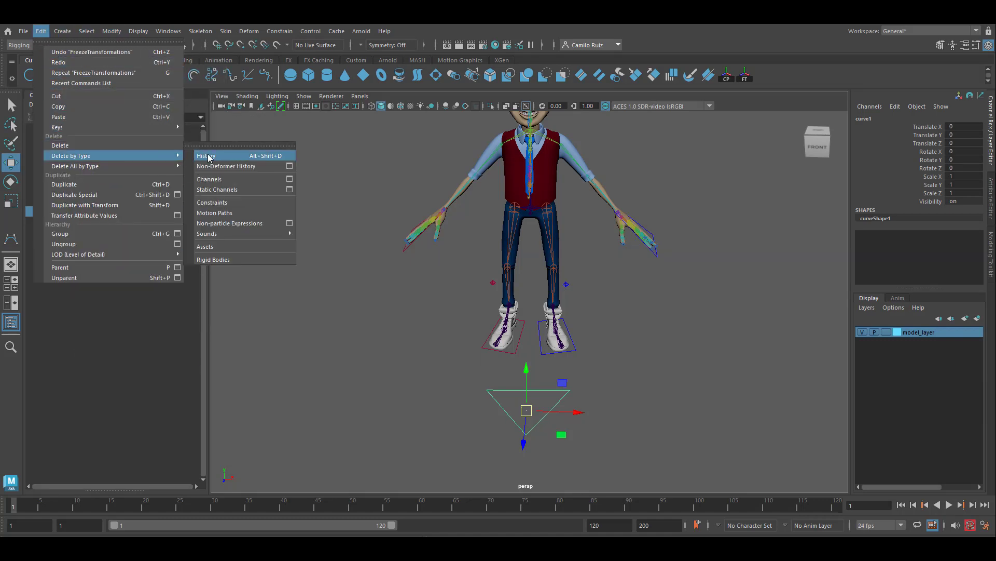
pyautogui.keyDown('ctrl'); pyautogui.keyDown('shift'); pyautogui.click(208, 156); pyautogui.keyUp('shift'); pyautogui.keyUp('ctrl')
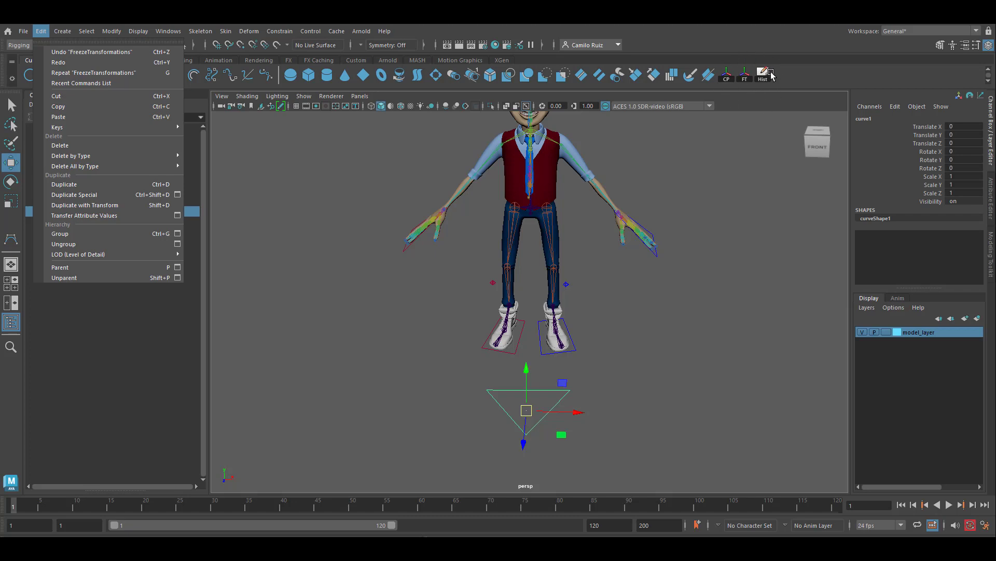
# Step: Hide the model layer and snap the triangle curve onto the lower spine joint above the pelvis
pyautogui.click(862, 332)
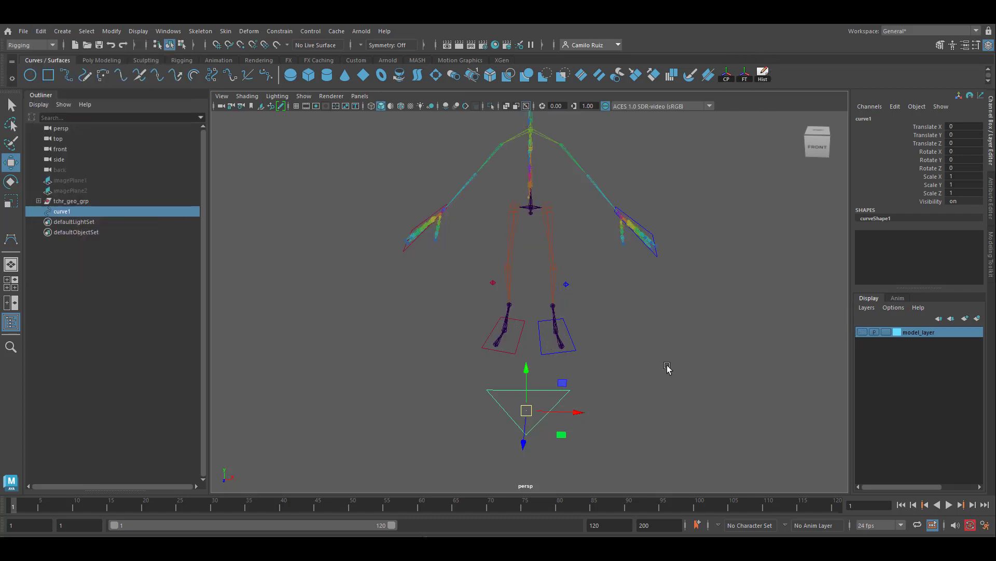
pyautogui.keyDown('alt'); pyautogui.moveTo(569, 436); pyautogui.dragTo(434, 373); pyautogui.keyUp('alt')
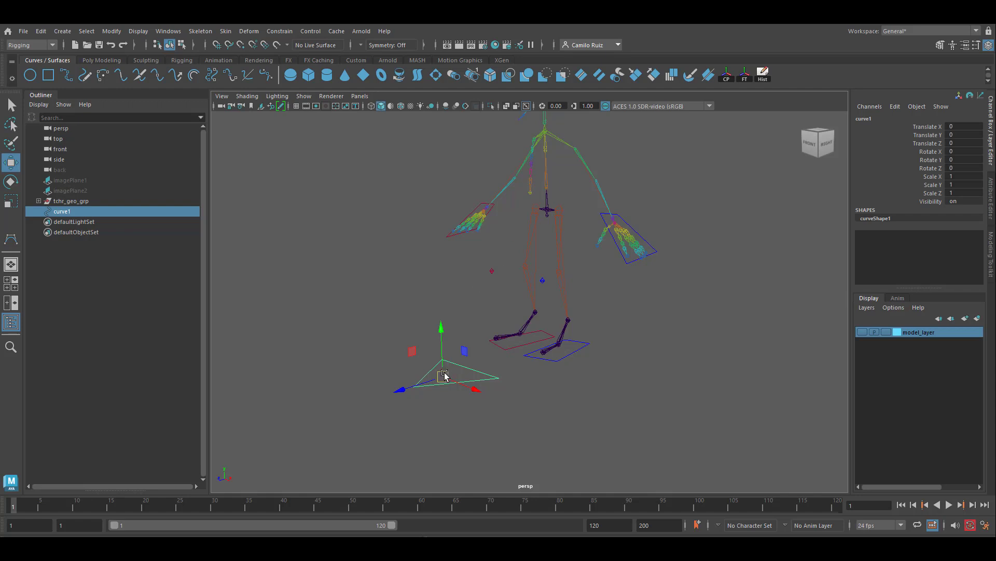
pyautogui.moveTo(444, 378); pyautogui.dragTo(549, 192)
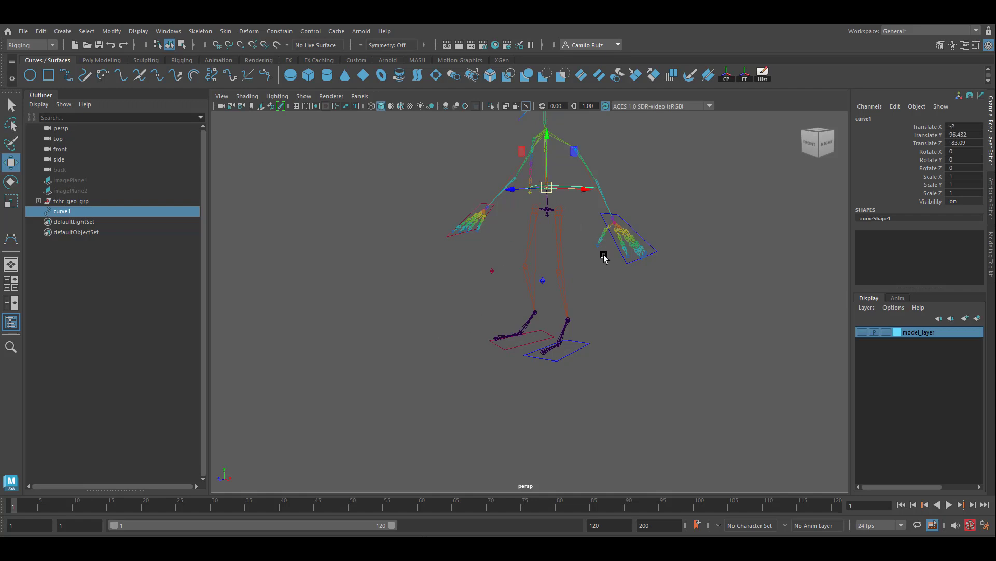
pyautogui.keyDown('alt'); pyautogui.moveTo(606, 258); pyautogui.dragTo(625, 276); pyautogui.keyUp('alt')
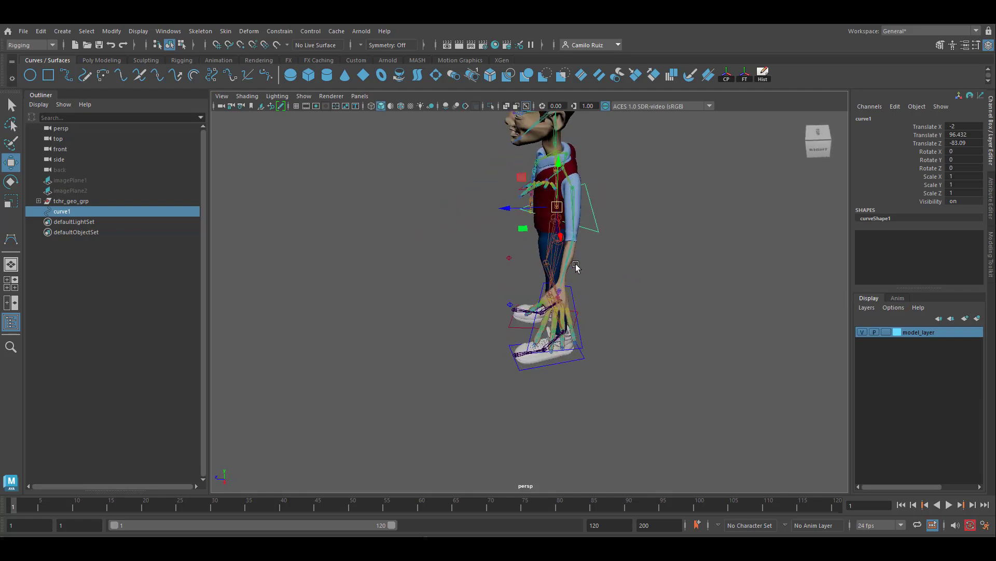
pyautogui.keyDown('alt'); pyautogui.moveTo(576, 266); pyautogui.dragTo(540, 257); pyautogui.keyUp('alt')
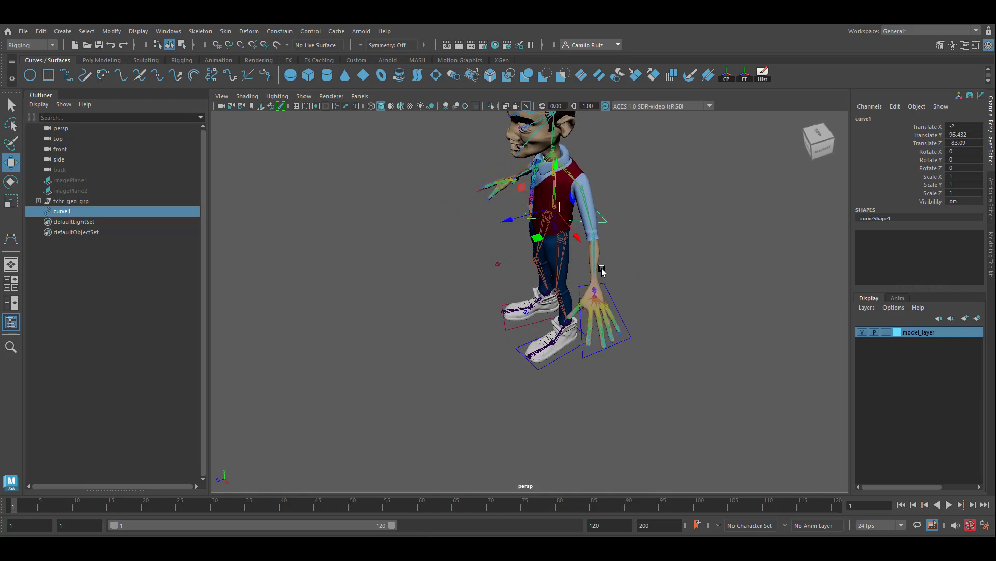
# Step: Scale the triangle's control points, then scale the whole curve to 1.2 on all axes around the torso
pyautogui.press('F8')
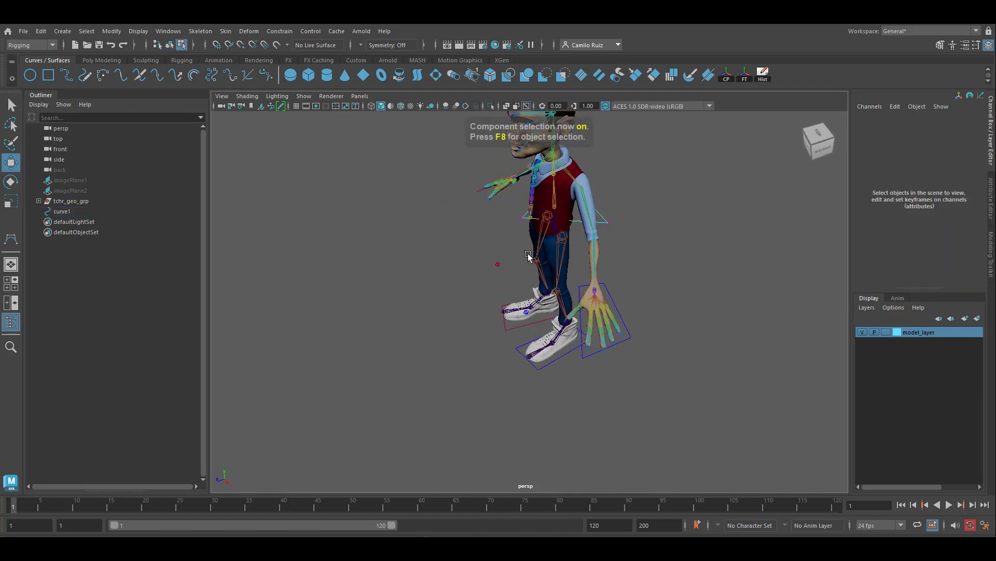
pyautogui.keyDown('alt'); pyautogui.moveTo(529, 256); pyautogui.dragTo(478, 240); pyautogui.keyUp('alt')
pyautogui.keyDown('alt'); pyautogui.moveTo(596, 188); pyautogui.dragTo(683, 233); pyautogui.keyUp('alt')
pyautogui.click(464, 210)
pyautogui.click(12, 202)
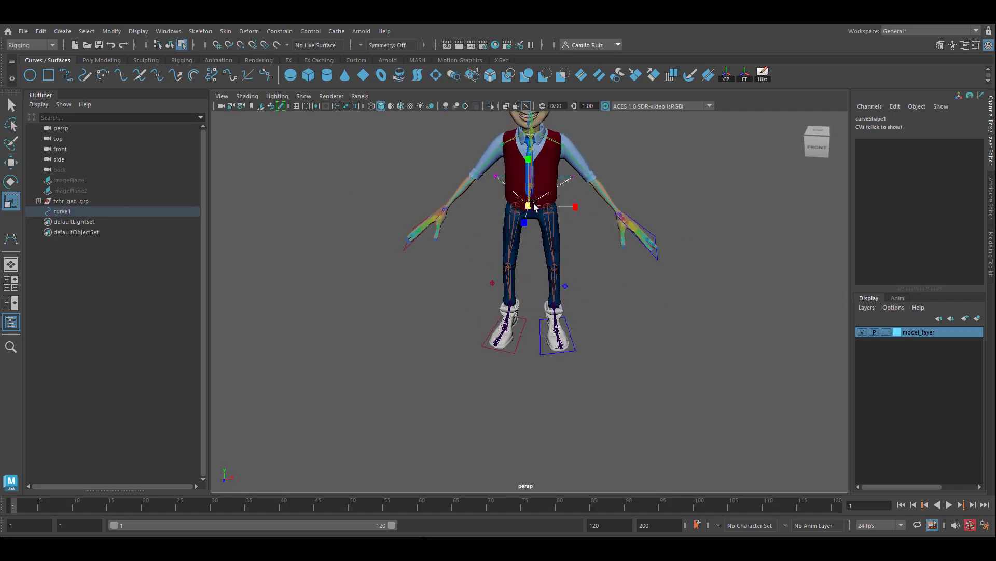
pyautogui.keyDown('alt'); pyautogui.moveTo(576, 205); pyautogui.dragTo(501, 282); pyautogui.keyUp('alt')
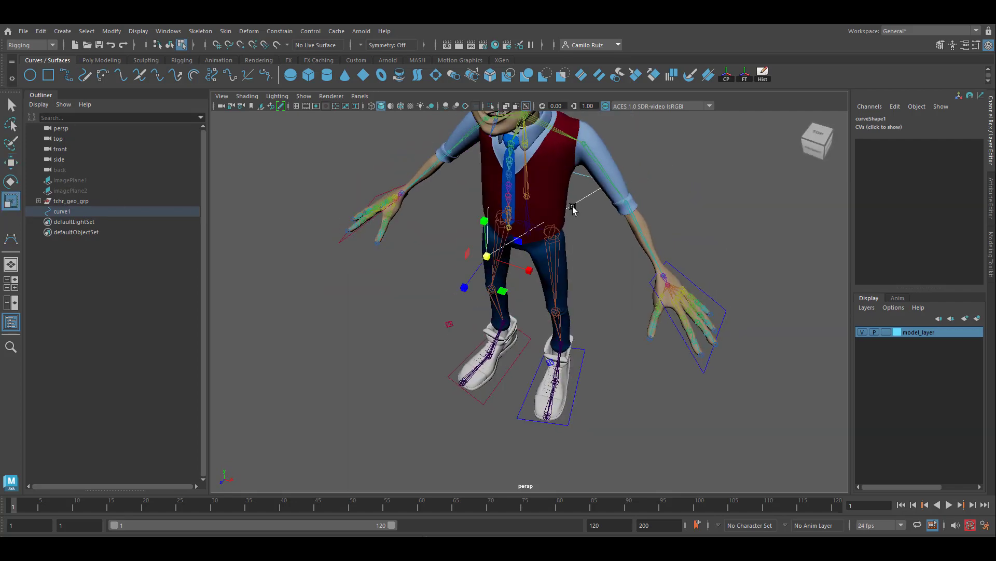
pyautogui.press('F8')
pyautogui.keyDown('alt'); pyautogui.moveTo(545, 202); pyautogui.dragTo(621, 311); pyautogui.keyUp('alt')
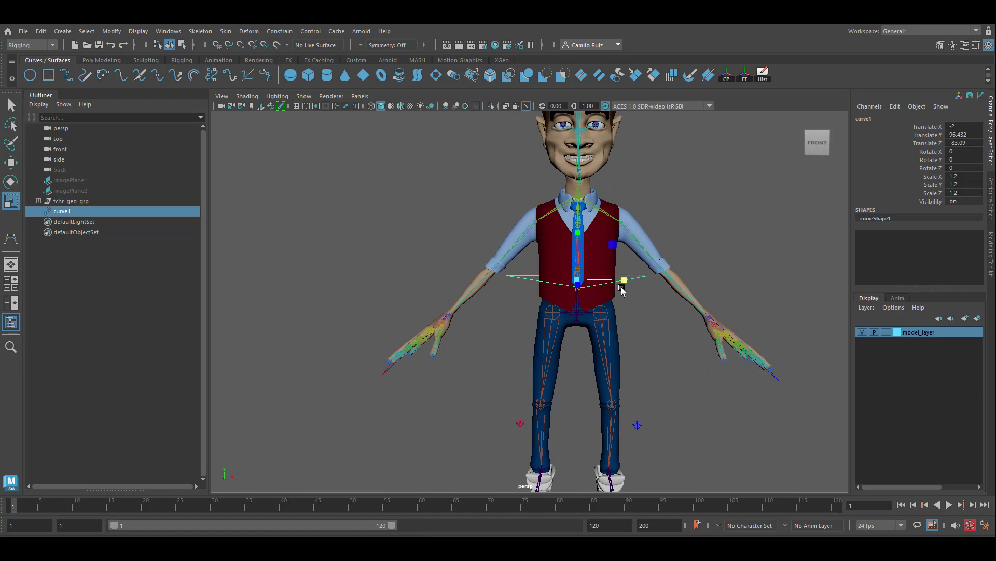
# Step: Enable drawing overrides on the triangle's curve shape and set its color to yellow
pyautogui.hotkey('ctrl', 'a')
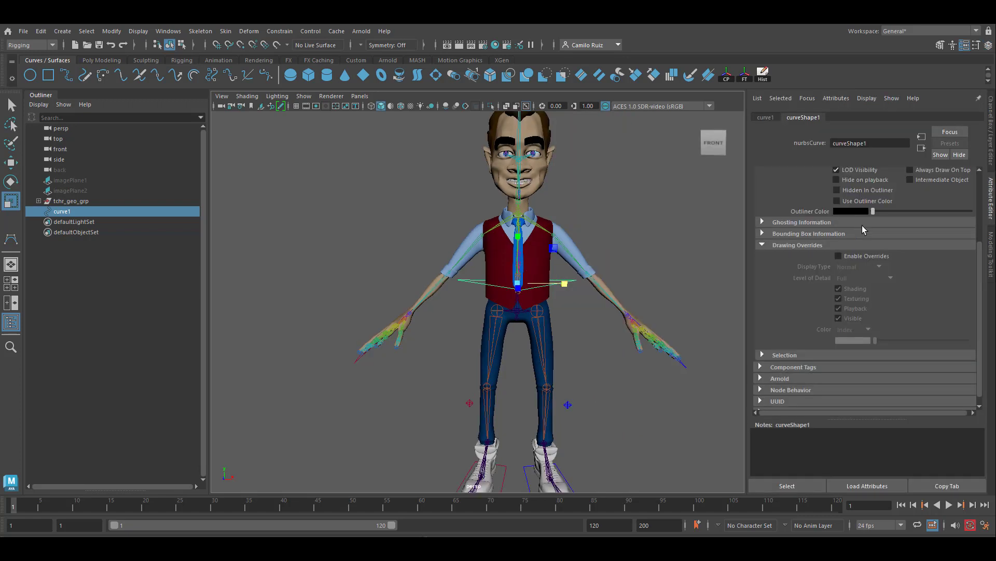
pyautogui.click(838, 256)
pyautogui.moveTo(876, 341); pyautogui.dragTo(926, 340)
pyautogui.click(671, 274)
pyautogui.hotkey('ctrl', 'a')
# Step: With the model layer hidden, duplicate the yellow triangle and snap the copy onto the upper spine joint at the chest
pyautogui.click(861, 332)
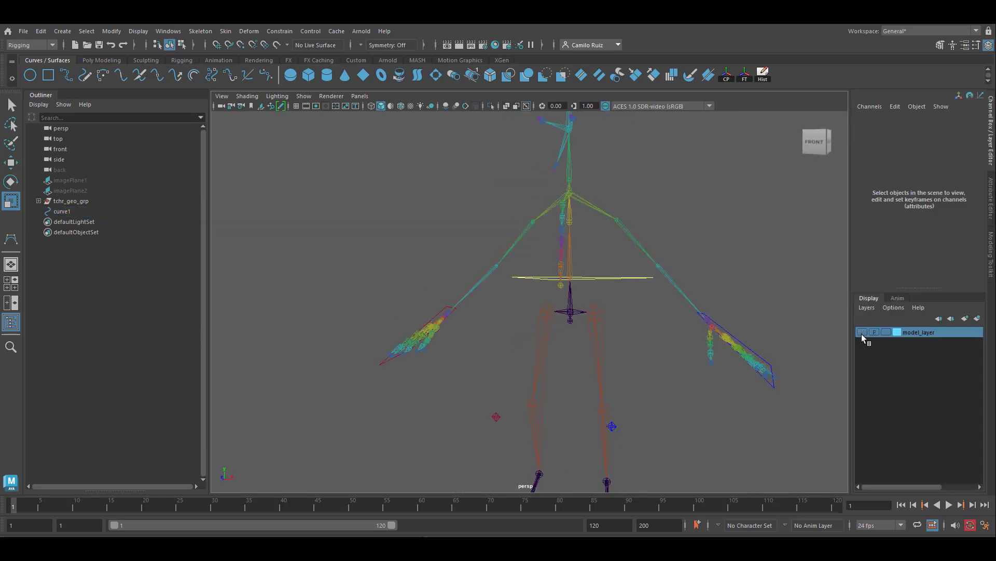
pyautogui.keyDown('alt'); pyautogui.moveTo(653, 331); pyautogui.dragTo(638, 348); pyautogui.keyUp('alt')
pyautogui.click(621, 299)
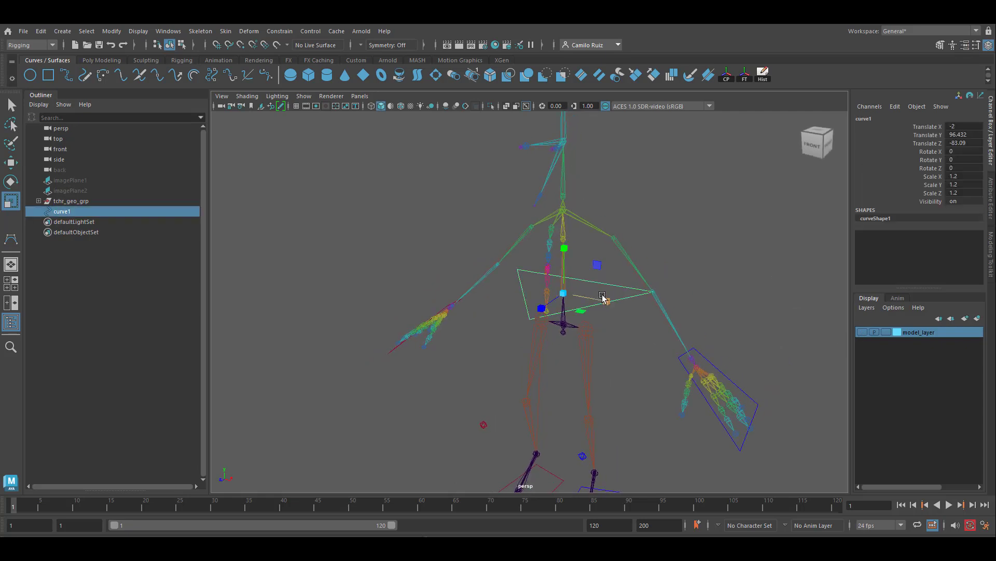
pyautogui.hotkey('ctrl', 'd')
pyautogui.press('w')
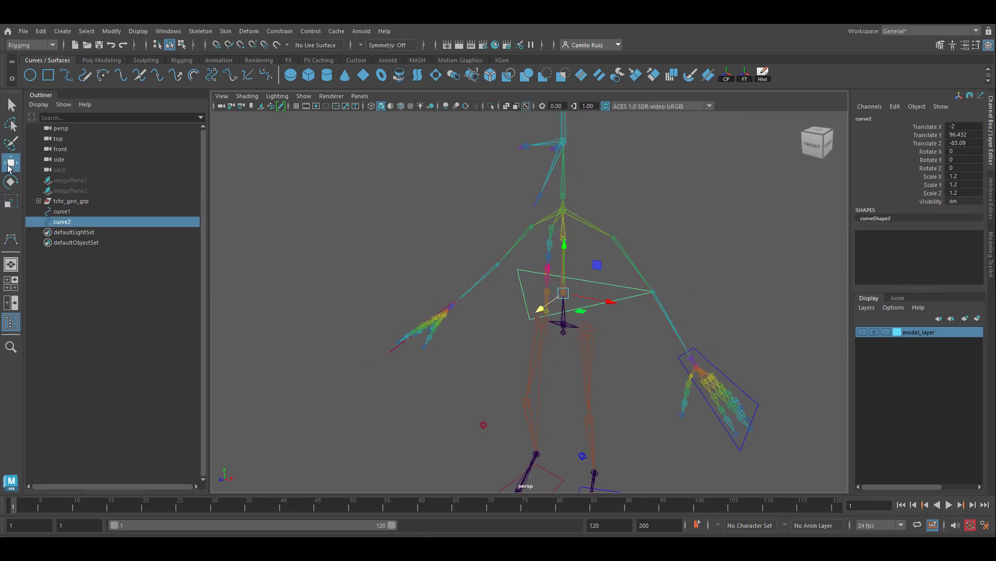
pyautogui.press('v')
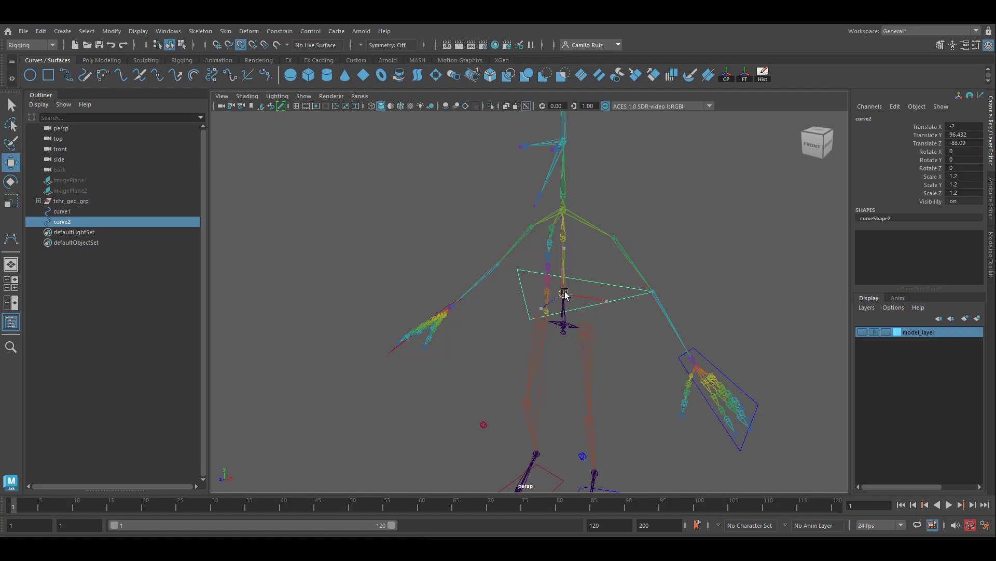
pyautogui.moveTo(563, 294); pyautogui.dragTo(576, 251)
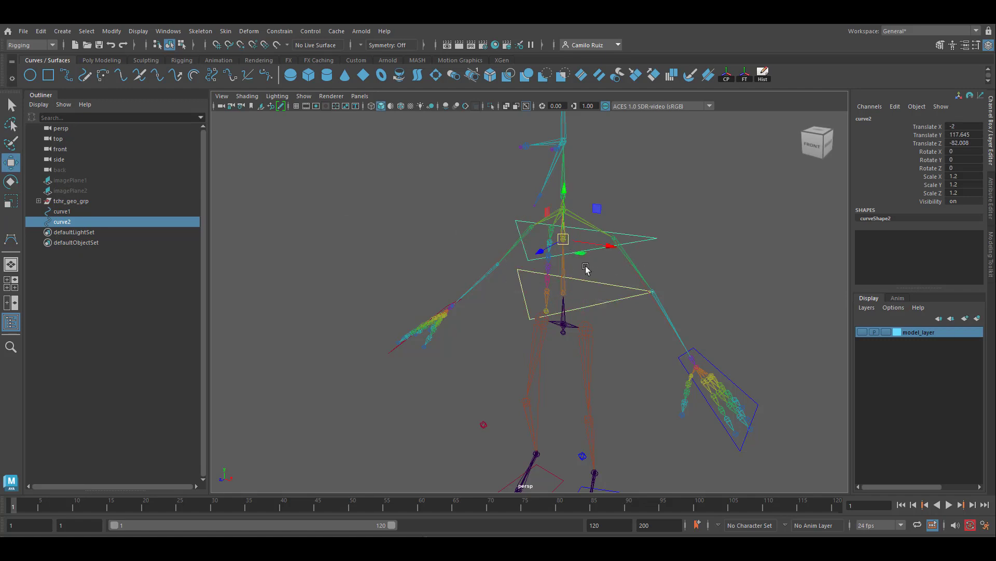
# Step: Duplicate the chest triangle and snap the copy onto the root joint at the hips
pyautogui.hotkey('ctrl', 'd')
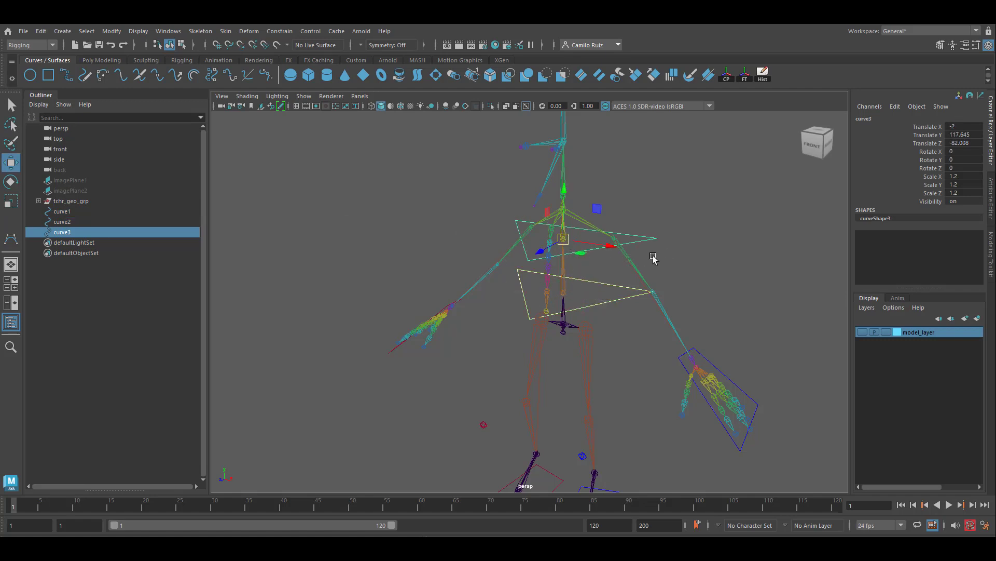
pyautogui.press('v')
pyautogui.moveTo(563, 242); pyautogui.dragTo(587, 305)
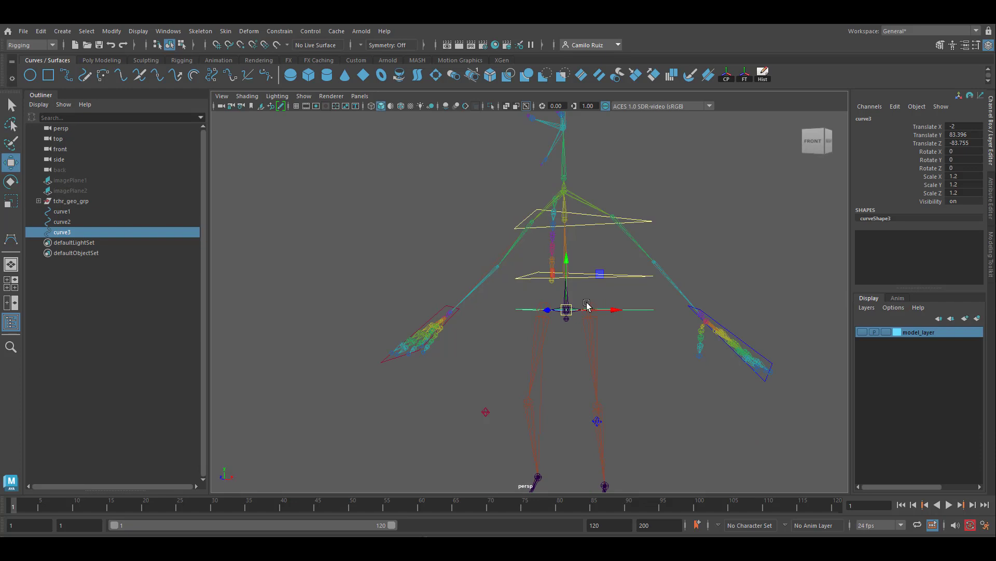
# Step: Set the hip triangle's Rotate X to 90 and scale its control points down to fit around the character's hips
pyautogui.click(963, 151)
pyautogui.write('90')
pyautogui.press('Return')
pyautogui.keyDown('alt'); pyautogui.moveTo(622, 331); pyautogui.dragTo(655, 345); pyautogui.keyUp('alt')
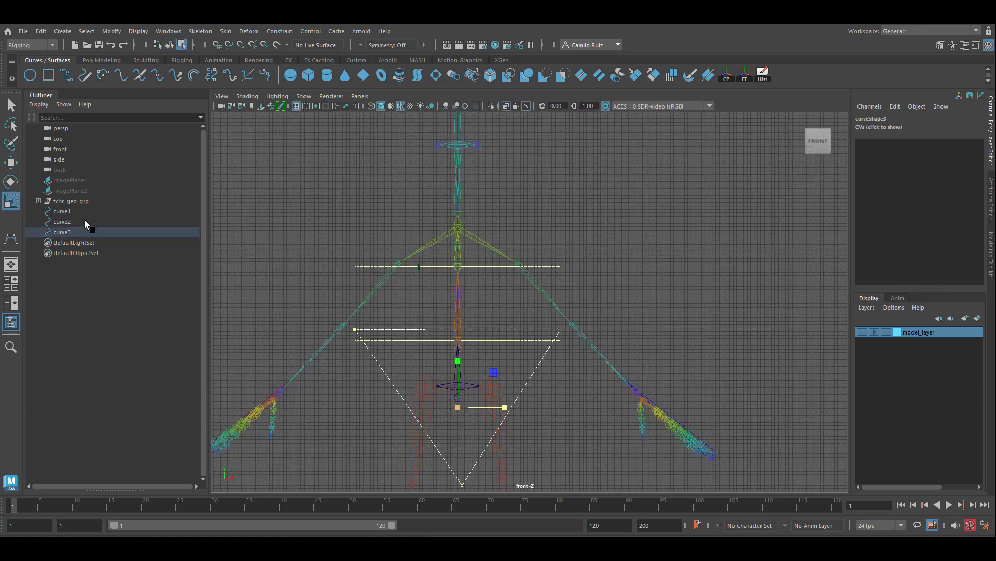
pyautogui.moveTo(457, 408); pyautogui.dragTo(414, 410)
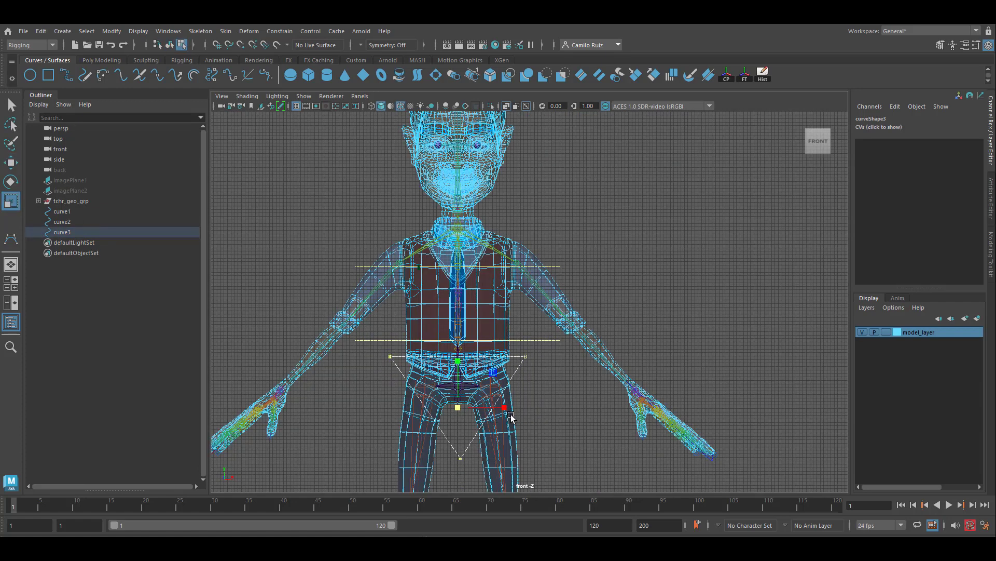
pyautogui.moveTo(458, 406); pyautogui.dragTo(467, 406)
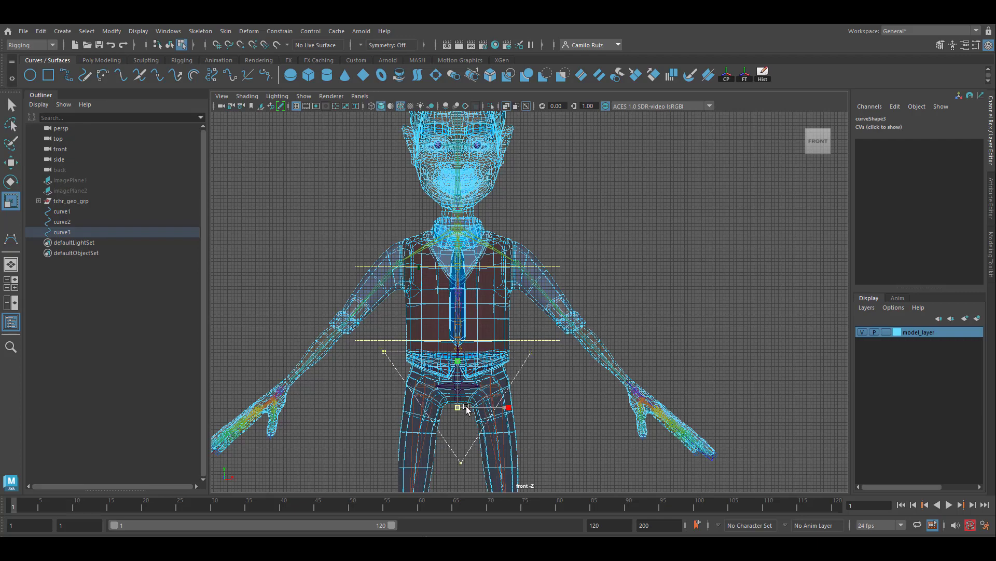
# Step: Return to object mode, select the spine, chest and hip triangle curves, and freeze their transformations
pyautogui.click(428, 340)
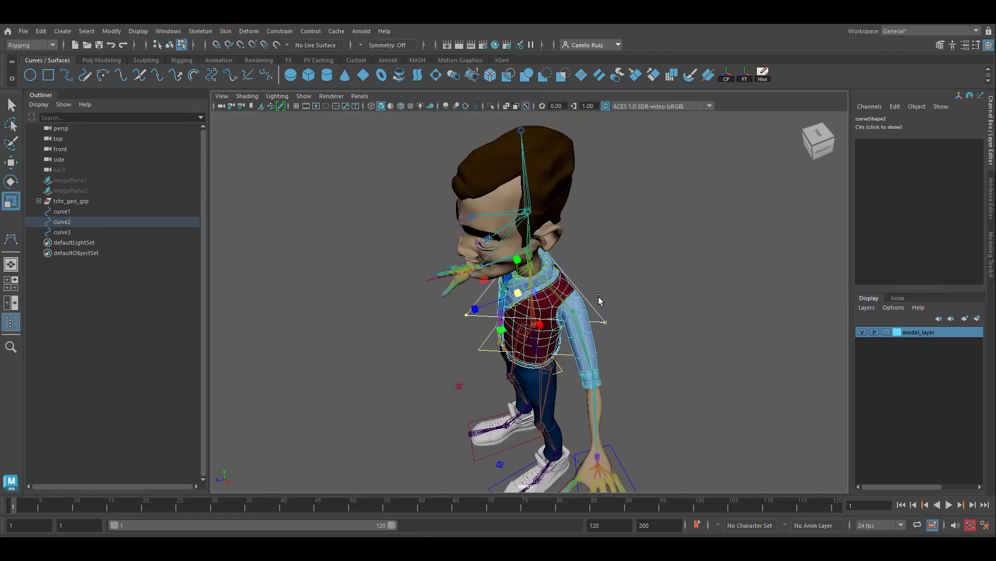
pyautogui.press('space')
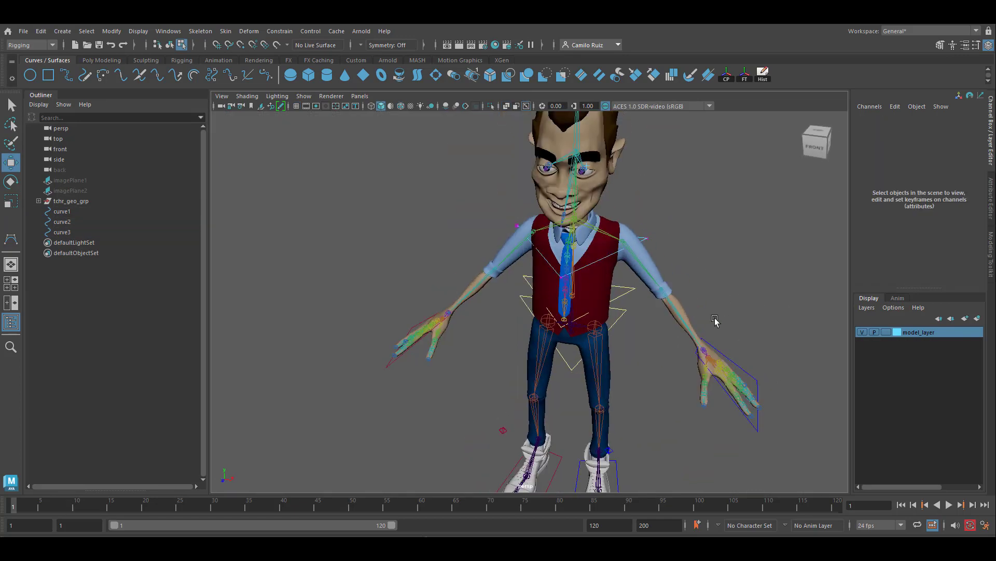
pyautogui.keyDown('alt'); pyautogui.moveTo(639, 373); pyautogui.dragTo(708, 329); pyautogui.keyUp('alt')
pyautogui.press('F8')
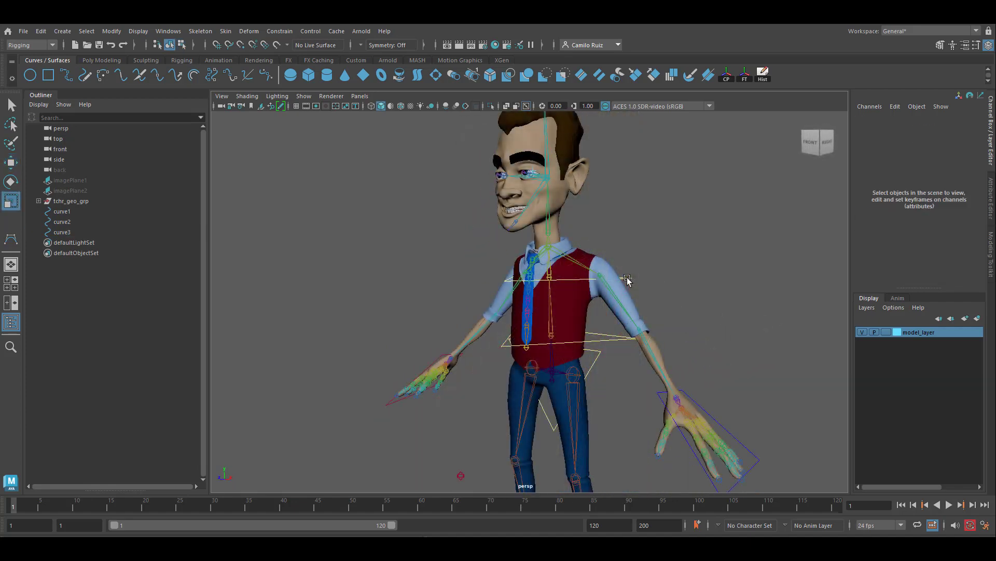
pyautogui.click(627, 278)
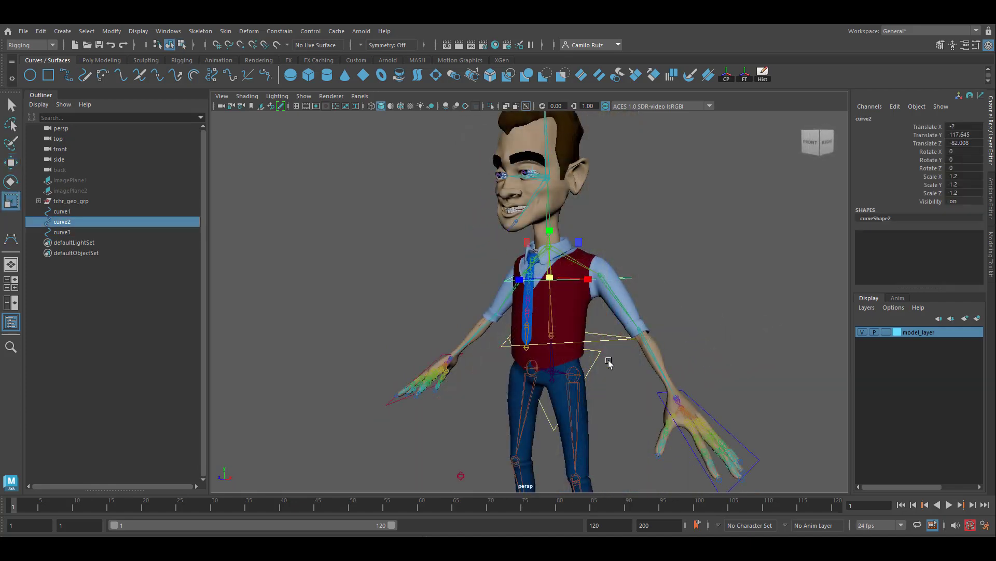
pyautogui.keyDown('shift'); pyautogui.click(603, 339); pyautogui.keyUp('shift')
pyautogui.keyDown('shift'); pyautogui.click(595, 362); pyautogui.keyUp('shift')
pyautogui.click(744, 76)
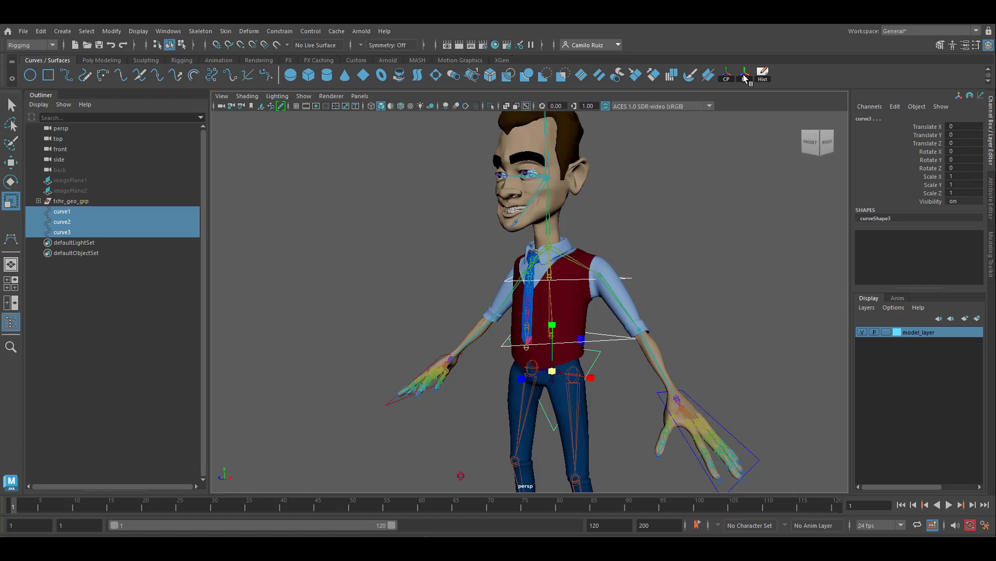
# Step: Rename the spine triangle curve to anim_back01 and copy text from its name for reuse
pyautogui.doubleClick(866, 119)
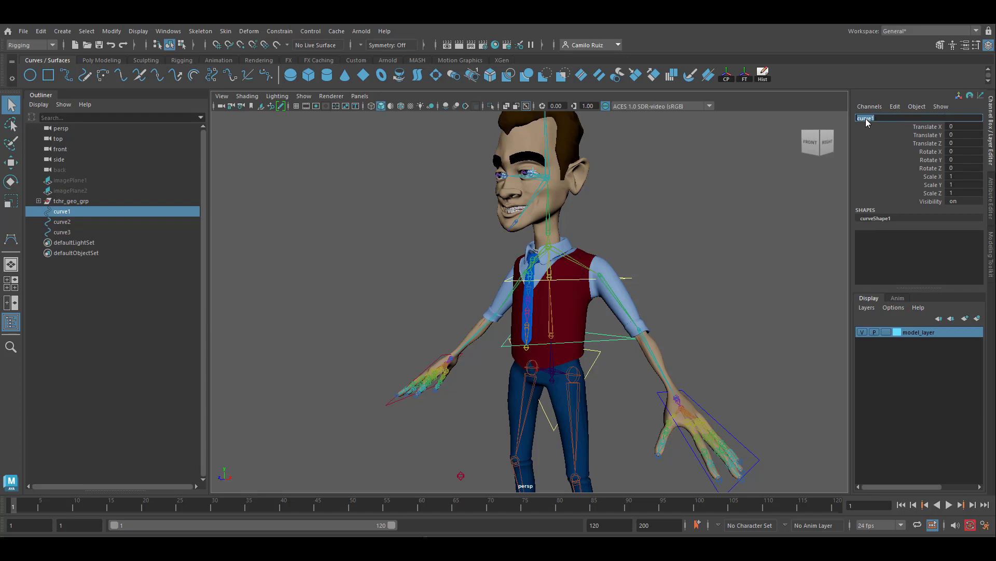
pyautogui.write('anim_back01')
pyautogui.doubleClick(907, 118)
pyautogui.hotkey('ctrl', 'c')
pyautogui.press('Return')
# Step: Rename the chest triangle curve to anim_chest01
pyautogui.click(629, 278)
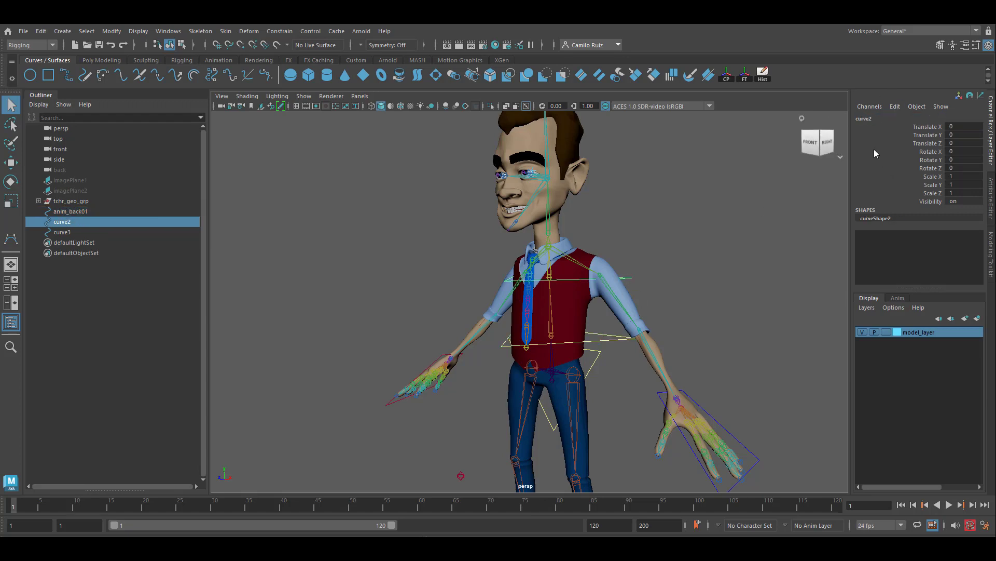
pyautogui.doubleClick(867, 118)
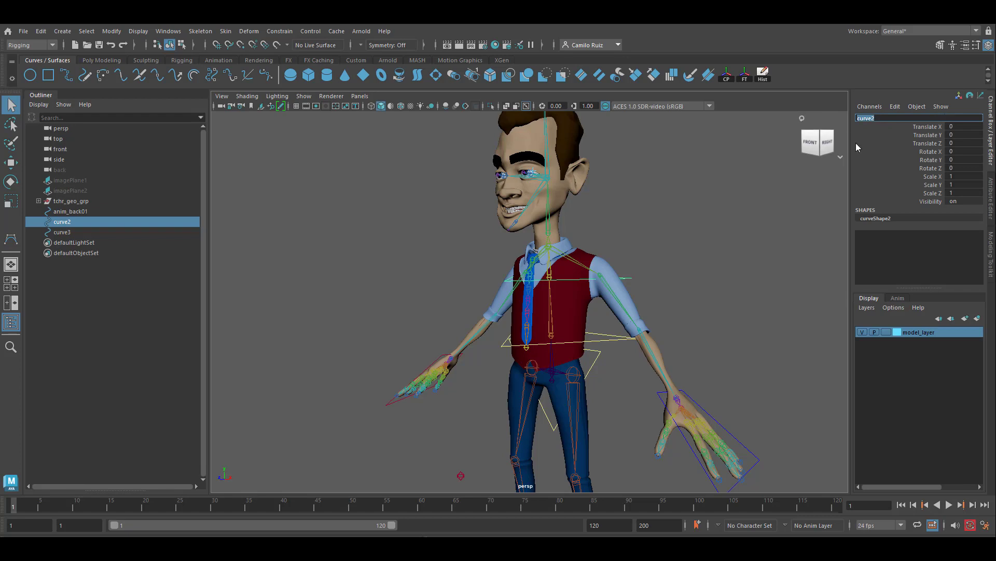
pyautogui.moveTo(874, 118); pyautogui.dragTo(882, 118)
pyautogui.write('chest01')
pyautogui.press('Return')
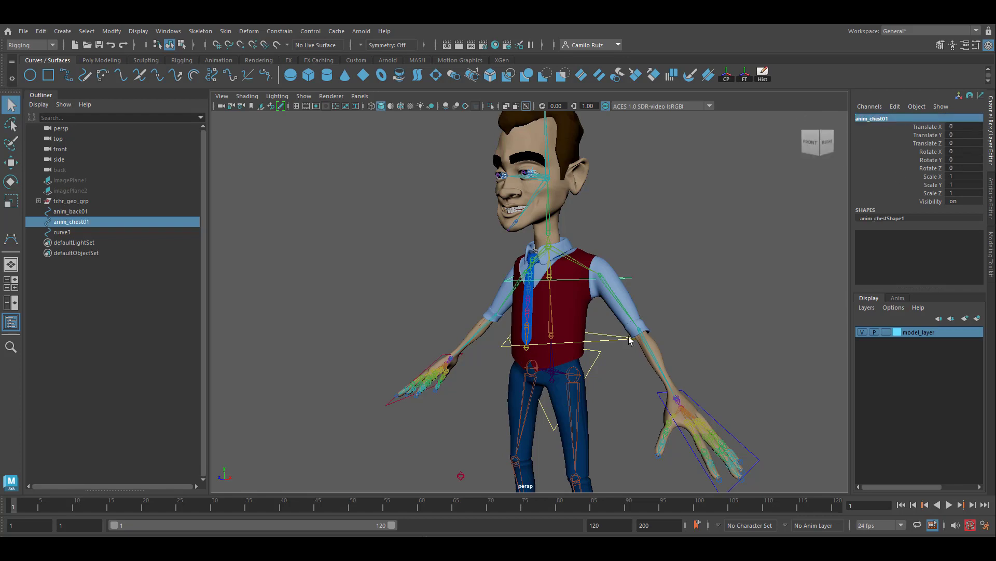
# Step: Rename the hip triangle curve to anim_pelvis01
pyautogui.click(599, 358)
pyautogui.doubleClick(872, 118)
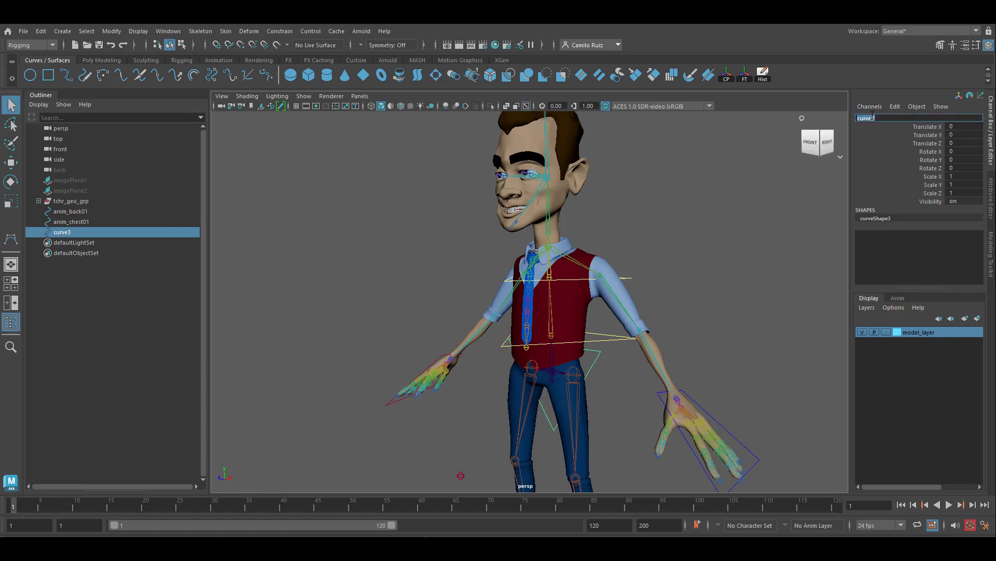
pyautogui.hotkey('ctrl', 'v')
pyautogui.moveTo(873, 119); pyautogui.dragTo(885, 118)
pyautogui.write('pel')
pyautogui.press('Return')
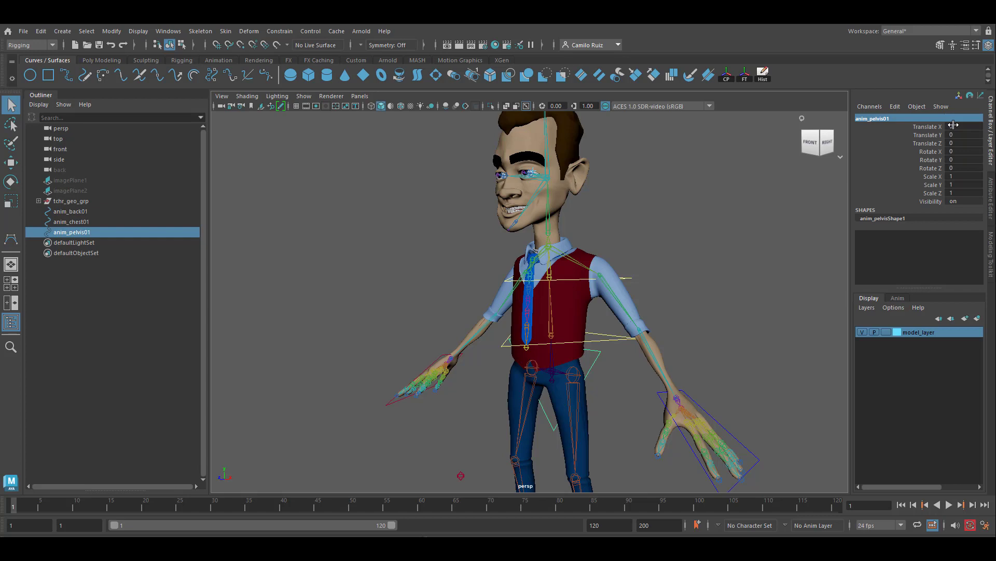
# Step: Hide the model layer, select anim_chest01 plus the bind_chest01 joint, and expand the skeleton hierarchy down to that joint
pyautogui.click(630, 277)
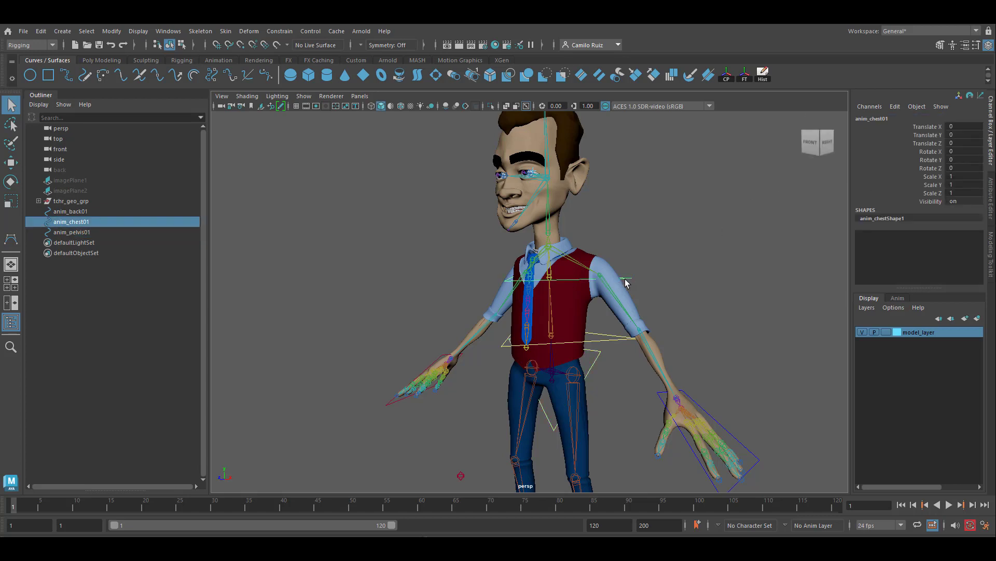
pyautogui.click(862, 331)
pyautogui.scroll(5, 551, 279)
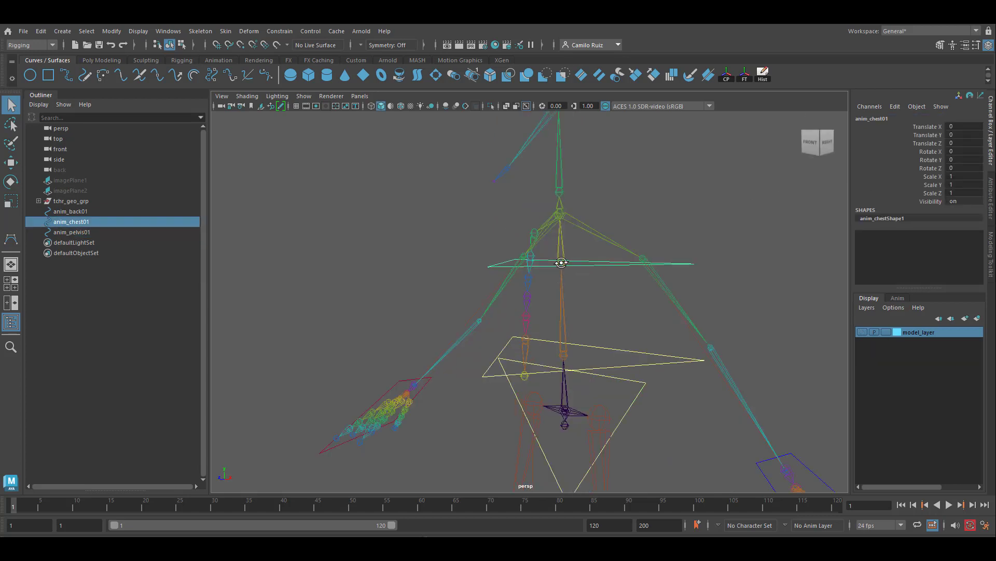
pyautogui.scroll(3, 565, 264)
pyautogui.keyDown('shift'); pyautogui.click(586, 239); pyautogui.keyUp('shift')
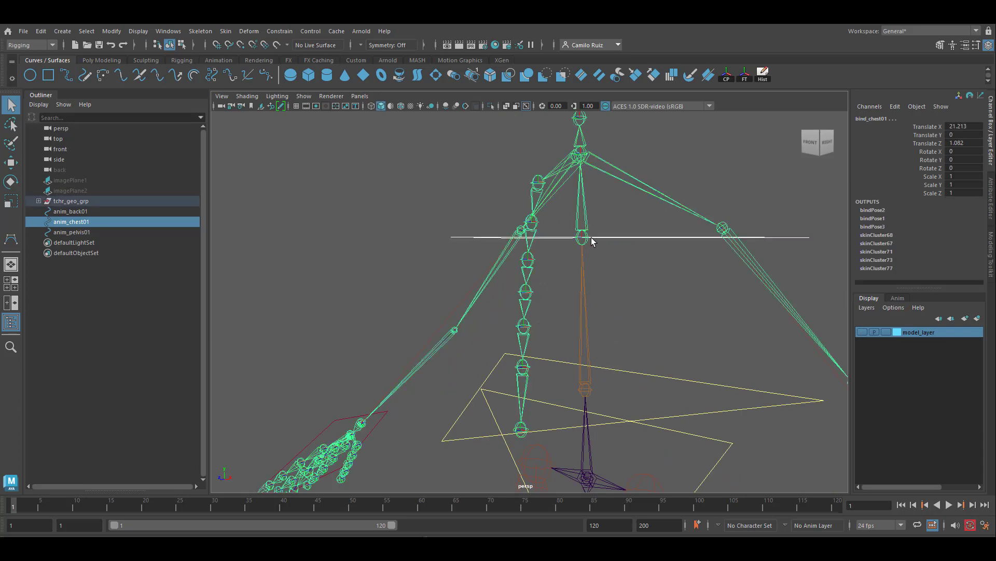
pyautogui.click(39, 201)
pyautogui.click(51, 336)
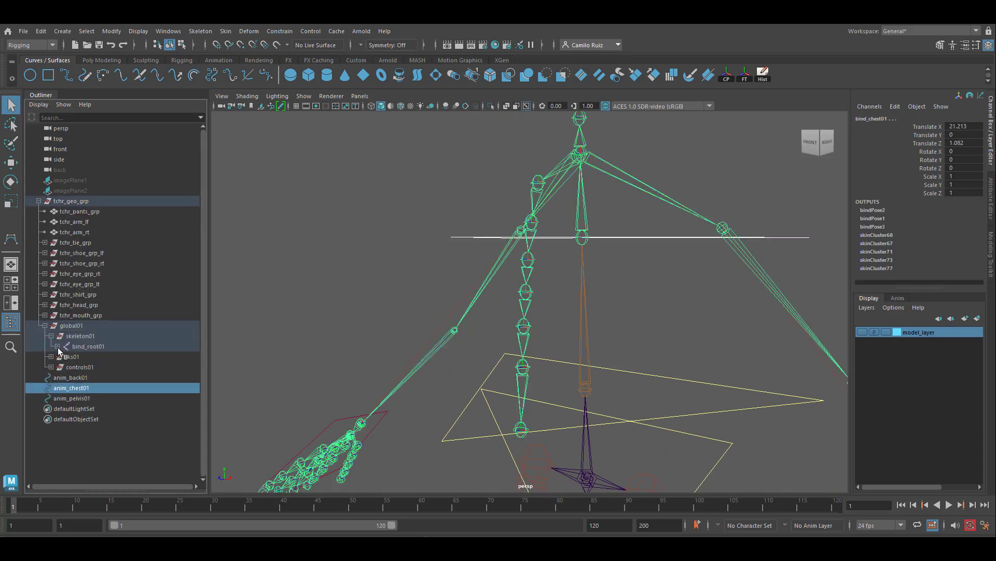
pyautogui.click(57, 346)
pyautogui.click(64, 357)
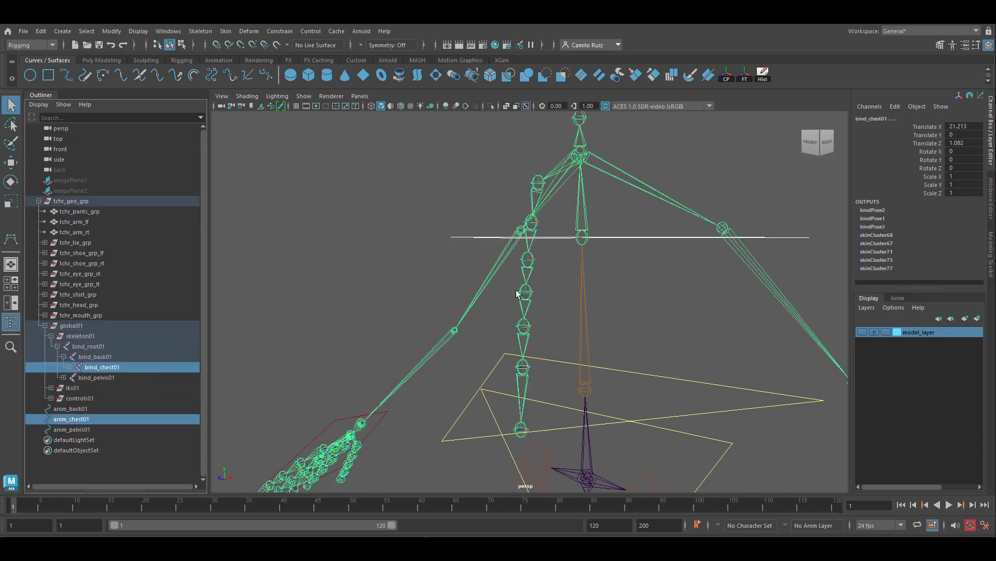
# Step: Orient constrain the bind_chest01 joint to anim_chest01 with Maintain offset enabled on all axes
pyautogui.click(279, 32)
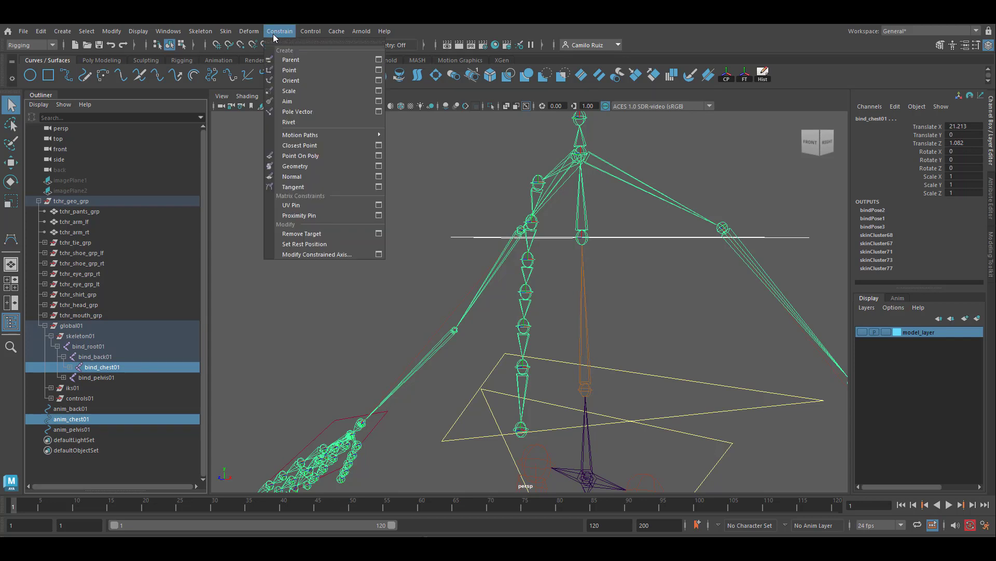
pyautogui.click(379, 80)
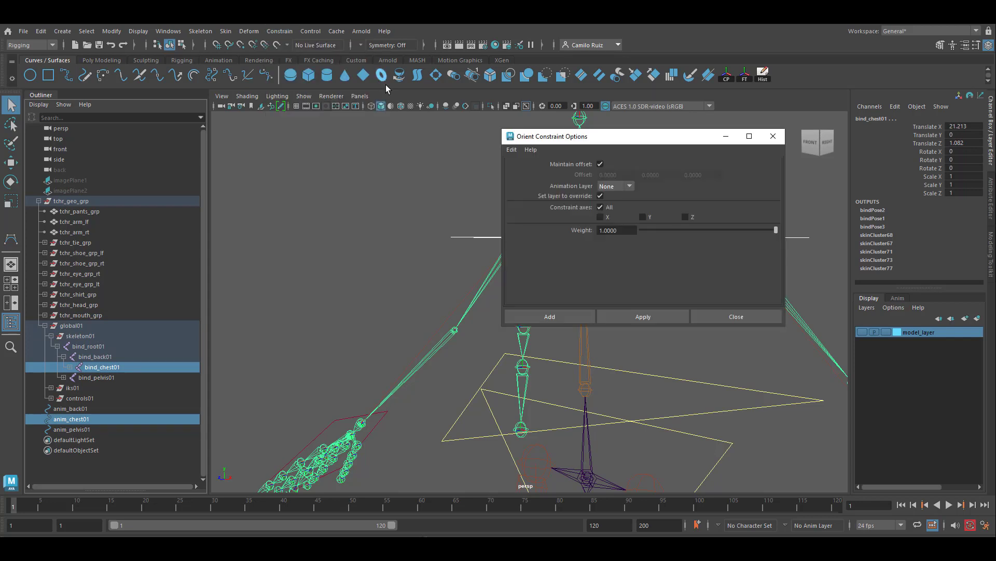
pyautogui.click(640, 317)
pyautogui.click(564, 317)
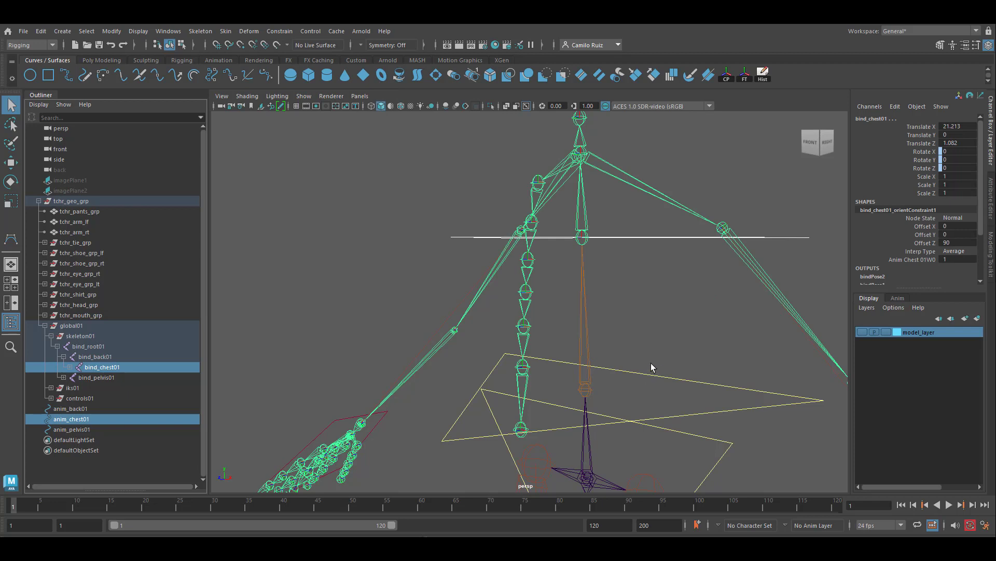
# Step: Orient constrain the bind_back01 joint to the anim_back01 control using the same constraint options
pyautogui.click(669, 383)
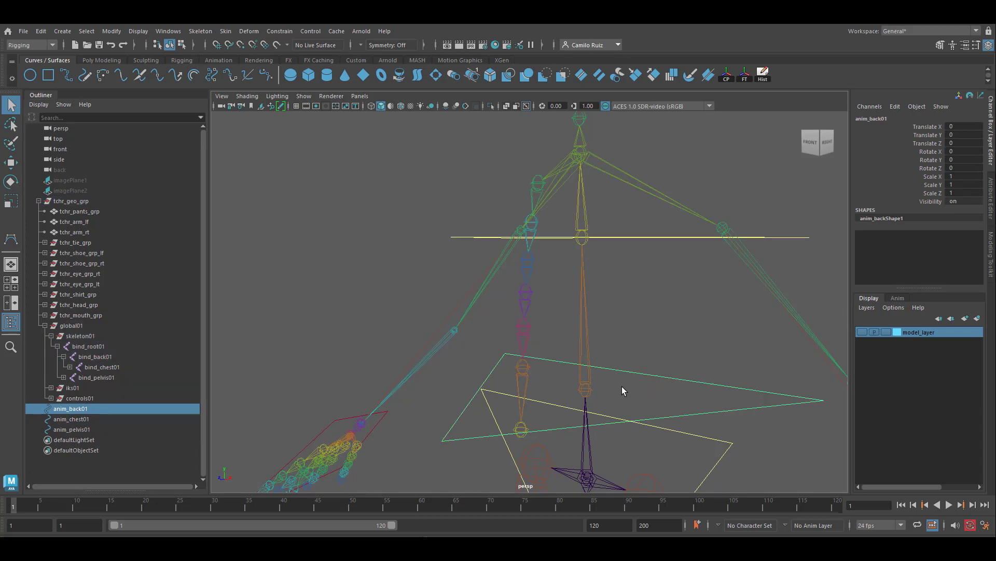
pyautogui.keyDown('shift'); pyautogui.click(584, 395); pyautogui.keyUp('shift')
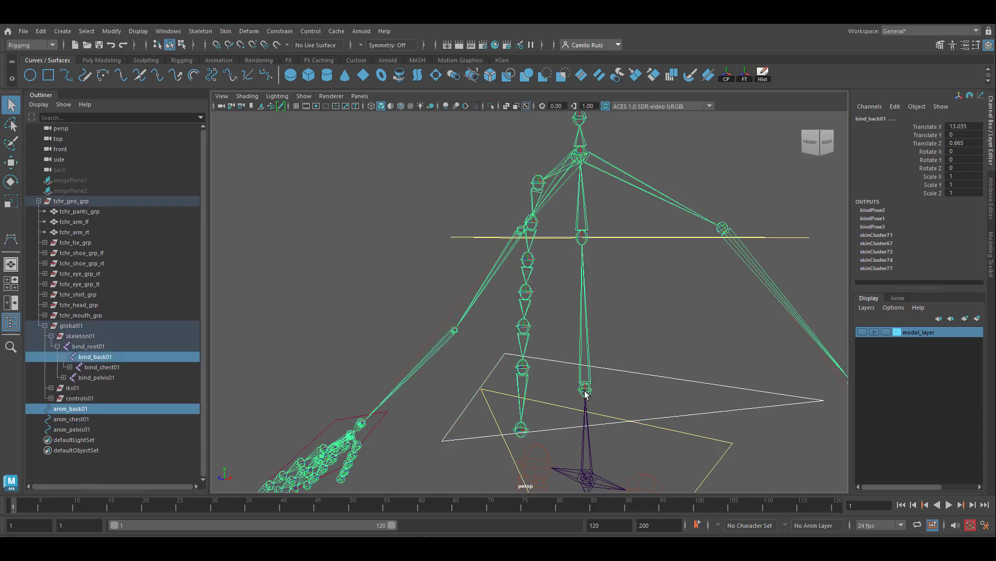
pyautogui.press('g')
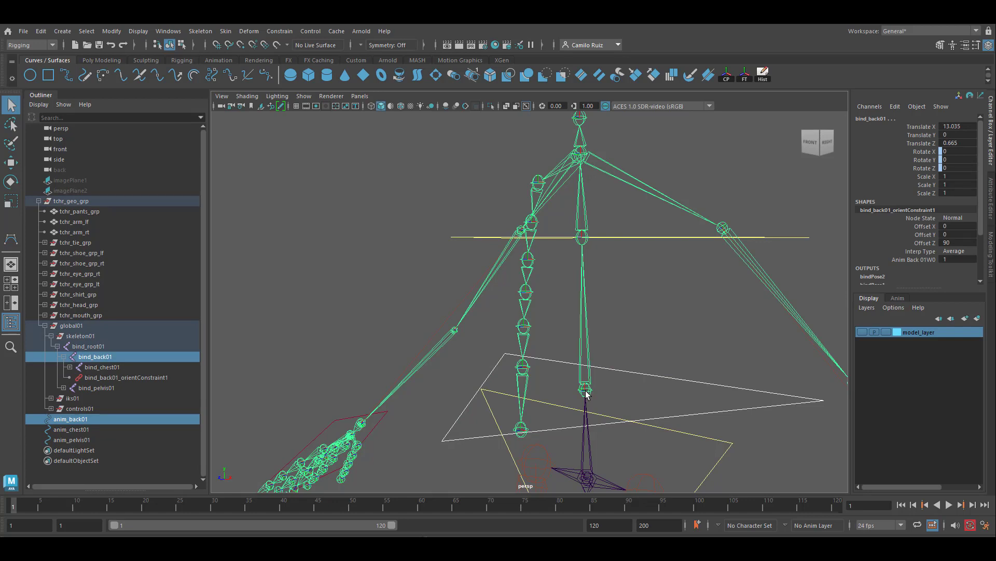
# Step: Orient constrain the bind_pelvis01 joint to the anim_pelvis01 control using the same constraint options
pyautogui.keyDown('alt'); pyautogui.moveTo(669, 351); pyautogui.dragTo(628, 234, button='middle'); pyautogui.keyUp('alt')
pyautogui.click(650, 303)
pyautogui.keyDown('shift'); pyautogui.click(545, 366); pyautogui.keyUp('shift')
pyautogui.press('g')
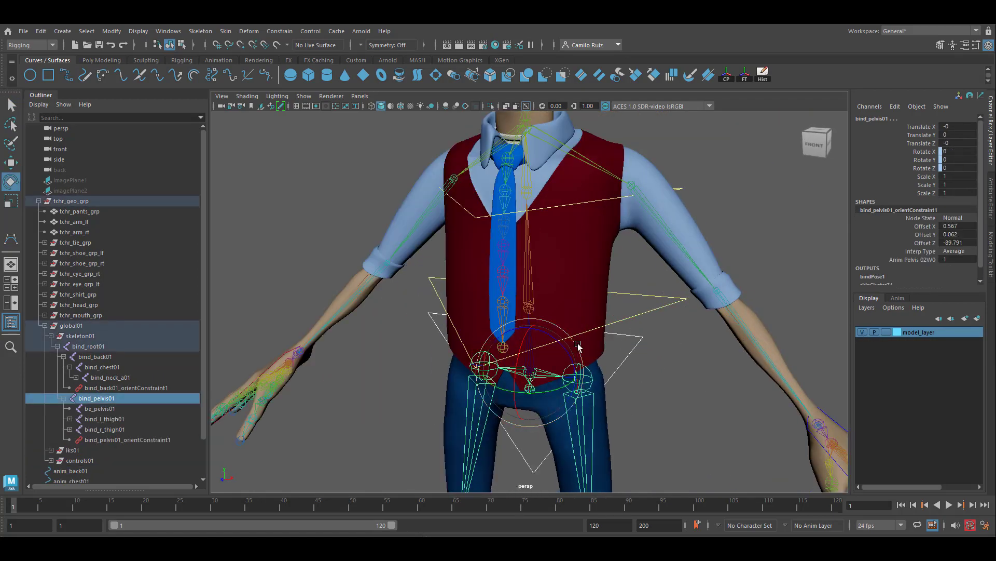
# Step: Test the constraints by rotating the pelvis and spine controls, undoing each rotation
pyautogui.moveTo(576, 342); pyautogui.dragTo(536, 317)
pyautogui.scroll(-5, 551, 316)
pyautogui.hotkey('ctrl', 'z')
pyautogui.click(571, 307)
pyautogui.moveTo(563, 280); pyautogui.dragTo(545, 284)
pyautogui.hotkey('ctrl', 'z')
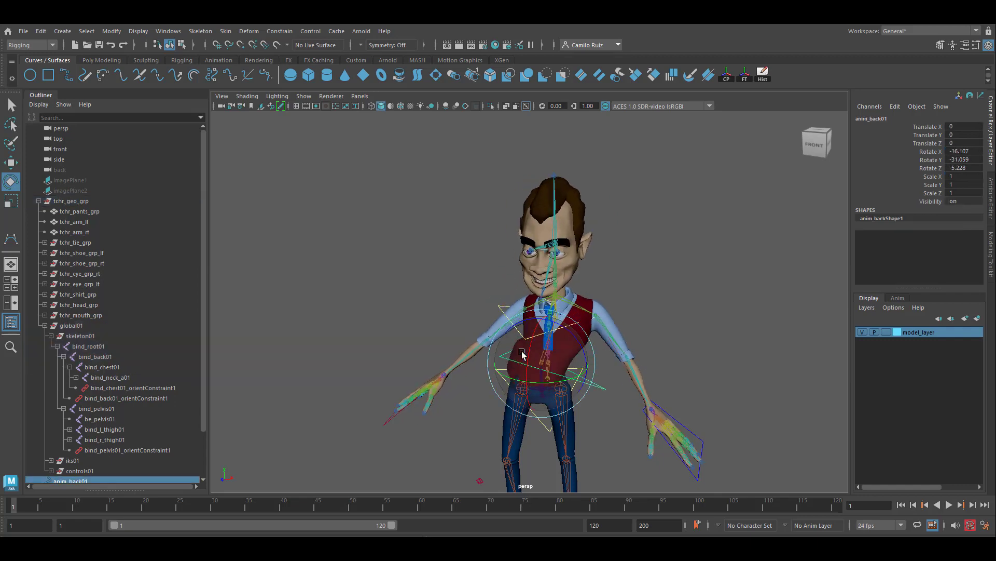
pyautogui.moveTo(552, 352)
pyautogui.mouseDown()
pyautogui.moveTo(531, 374)
pyautogui.moveTo(544, 338)
pyautogui.mouseUp()
pyautogui.hotkey('ctrl', 'z')
# Step: Test-rotate the pelvis control and reset its Rotate X, Y and Z to 0
pyautogui.click(608, 424)
pyautogui.click(560, 410)
pyautogui.moveTo(548, 409); pyautogui.dragTo(576, 387)
pyautogui.moveTo(964, 151); pyautogui.dragTo(965, 168)
pyautogui.write('0')
pyautogui.press('Return')
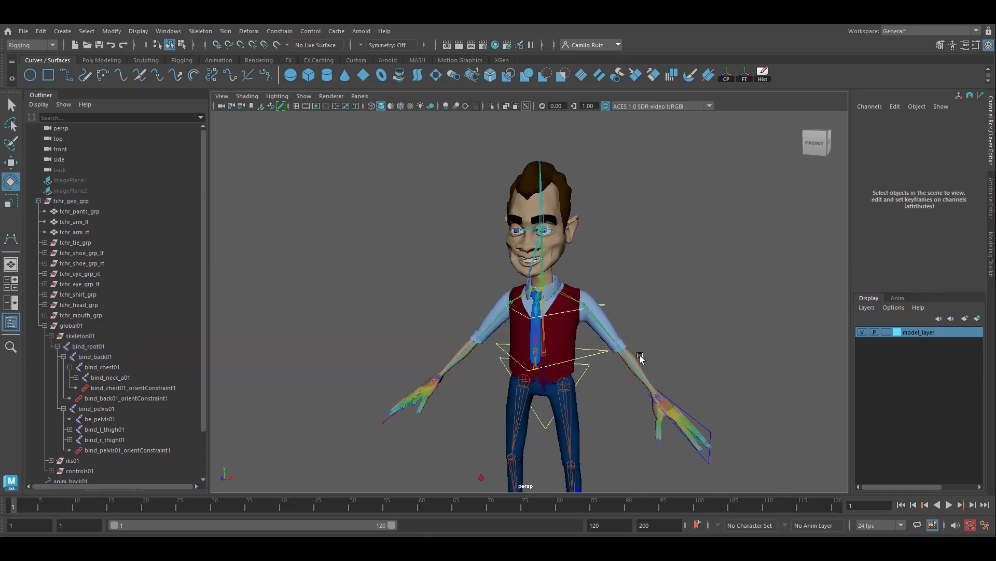
# Step: Try further rotations of the torso controls with the full character in view, undoing each one, and clear the selection
pyautogui.keyDown('alt'); pyautogui.moveTo(640, 357); pyautogui.dragTo(625, 284, button='middle'); pyautogui.keyUp('alt')
pyautogui.keyDown('alt'); pyautogui.moveTo(625, 285); pyautogui.dragTo(576, 299, button='right'); pyautogui.keyUp('alt')
pyautogui.click(539, 341)
pyautogui.moveTo(567, 297); pyautogui.dragTo(565, 236)
pyautogui.hotkey('ctrl', 'z')
pyautogui.click(571, 257)
pyautogui.hotkey('ctrl', 'z')
pyautogui.click(578, 295)
pyautogui.moveTo(574, 278); pyautogui.dragTo(639, 273)
pyautogui.hotkey('ctrl', 'z')
pyautogui.click(626, 265)
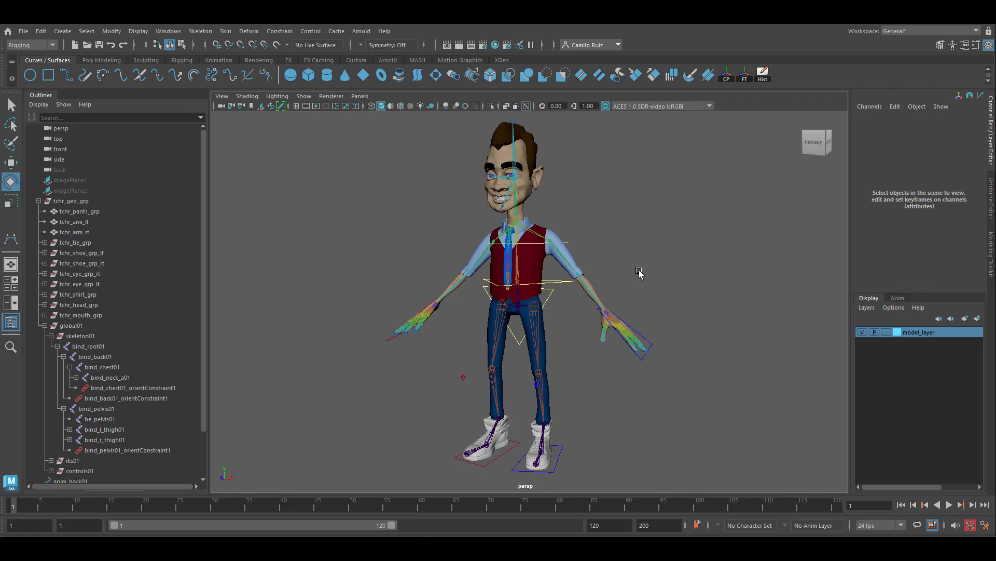